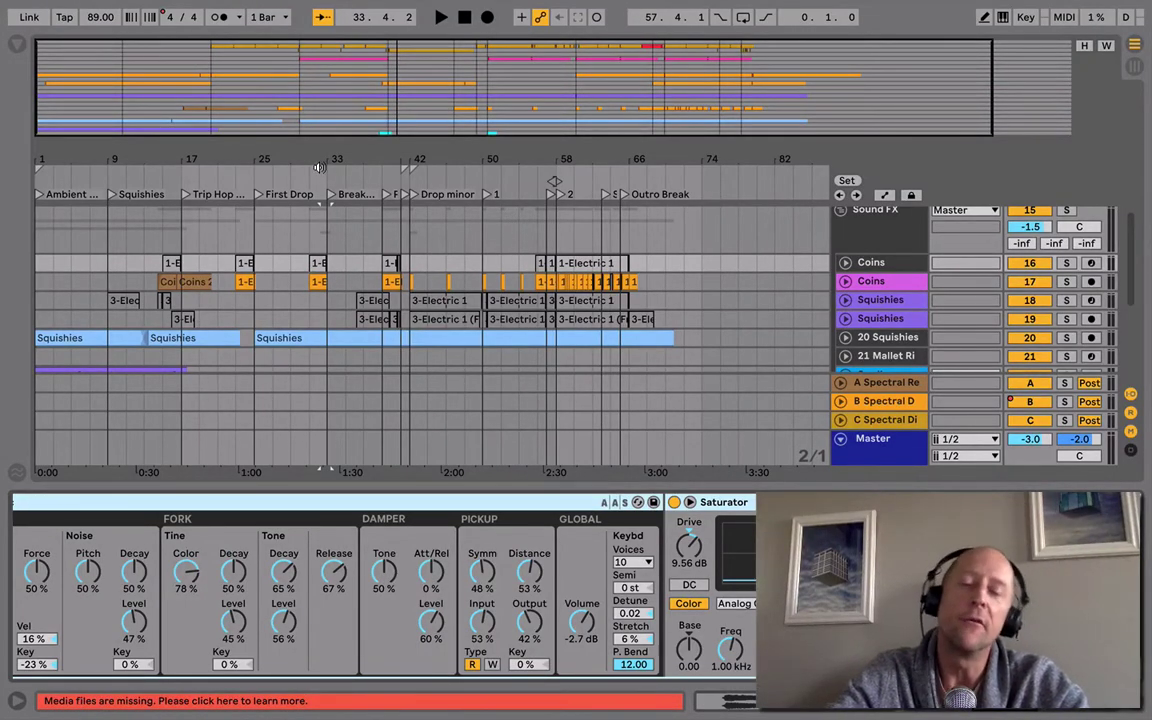
Hide the device view and solo the Coins audio track (track 17) to listen to its brown Coins clips from bar 14.3.1.
{"action": "key", "text": "super+alt+l"}
{"action": "scroll", "coordinate": [370, 410], "scroll_direction": "up", "scroll_amount": 6}
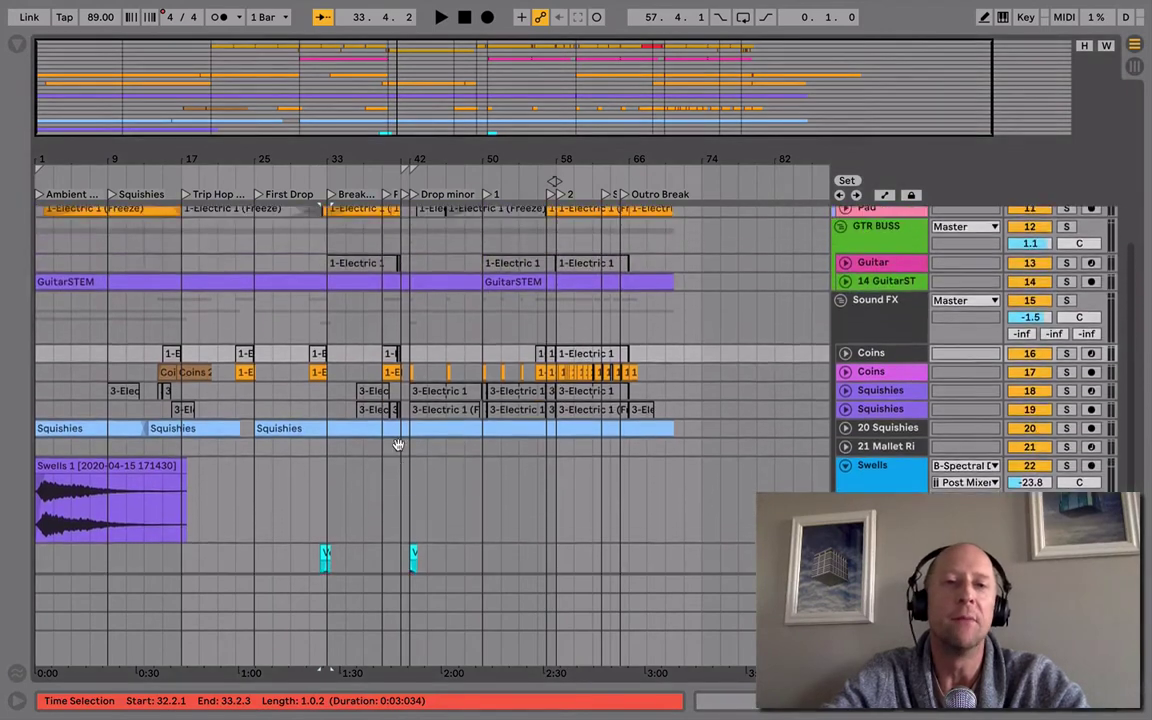
{"action": "right_click", "coordinate": [397, 450]}
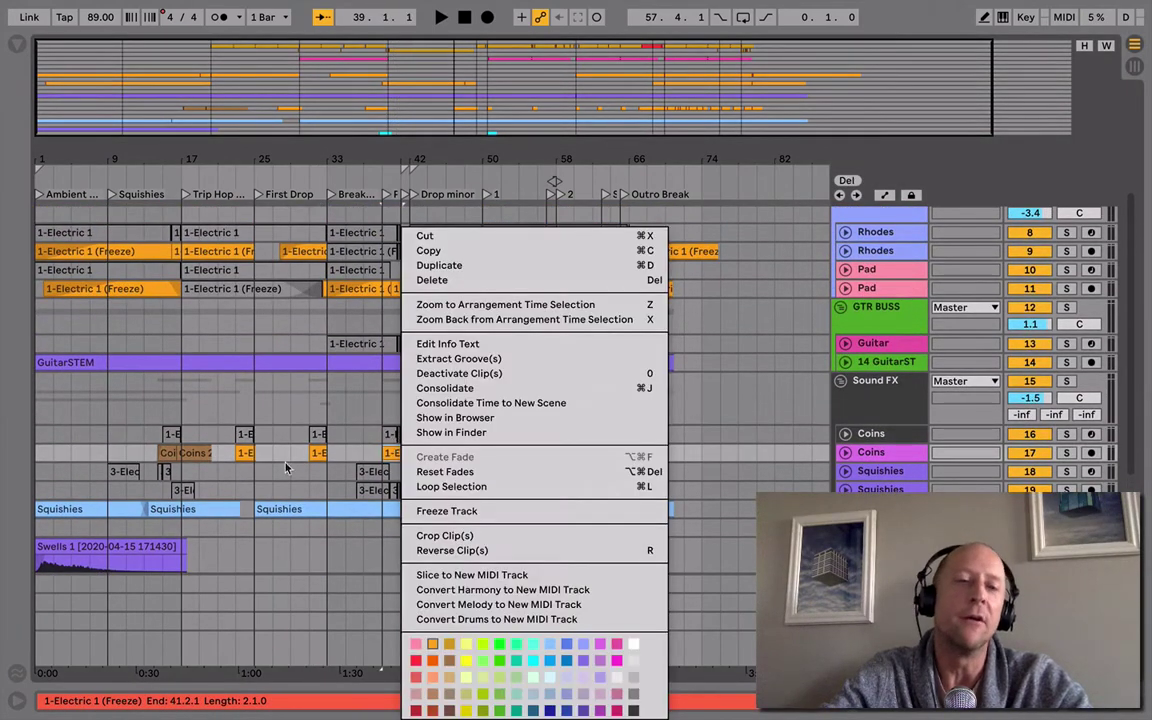
{"action": "left_click", "coordinate": [197, 459]}
{"action": "left_click", "coordinate": [199, 458]}
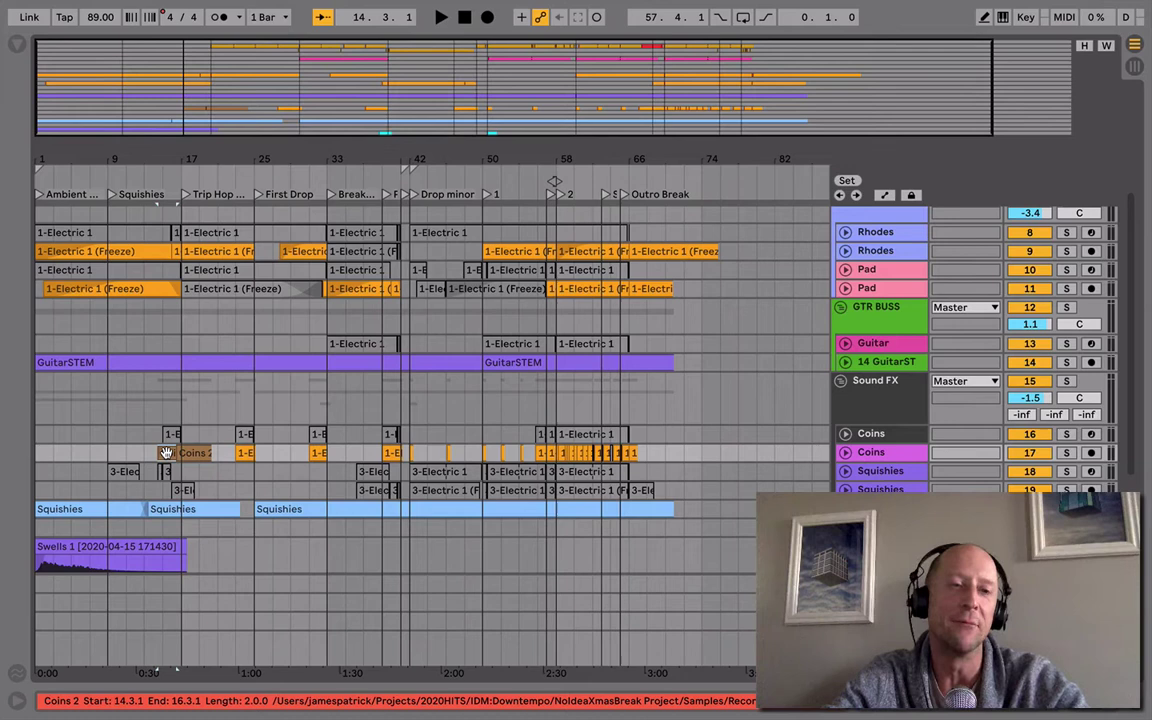
{"action": "key", "text": "s"}
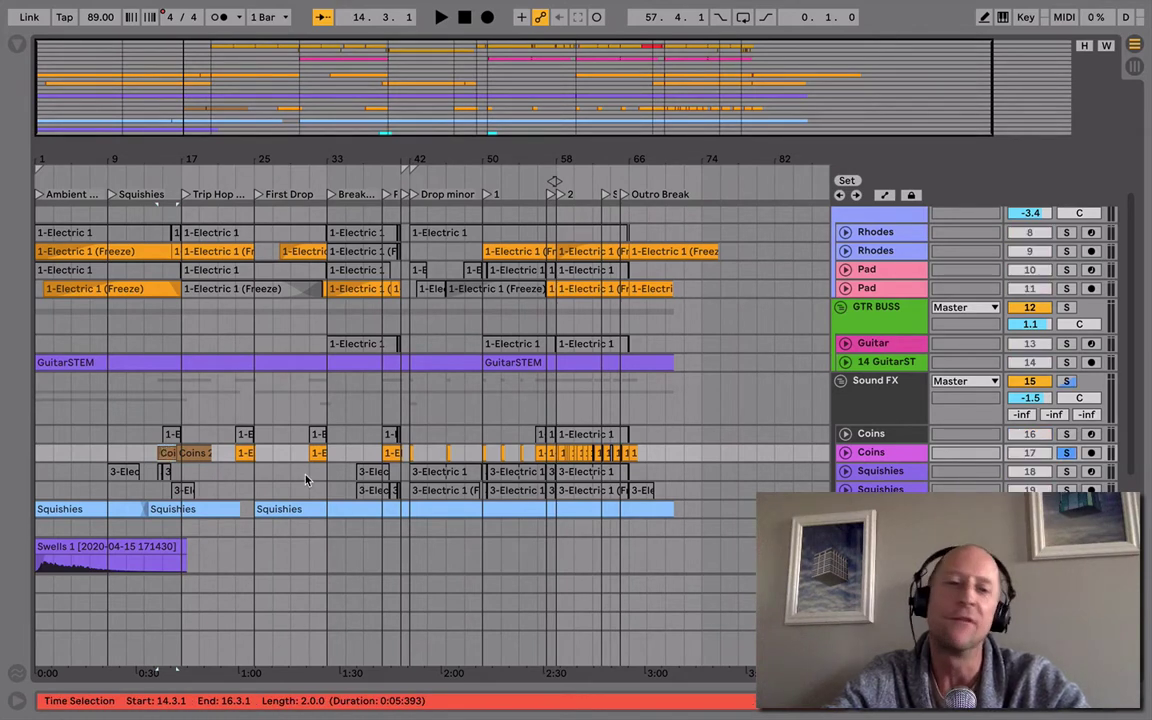
{"action": "key", "text": "space"}
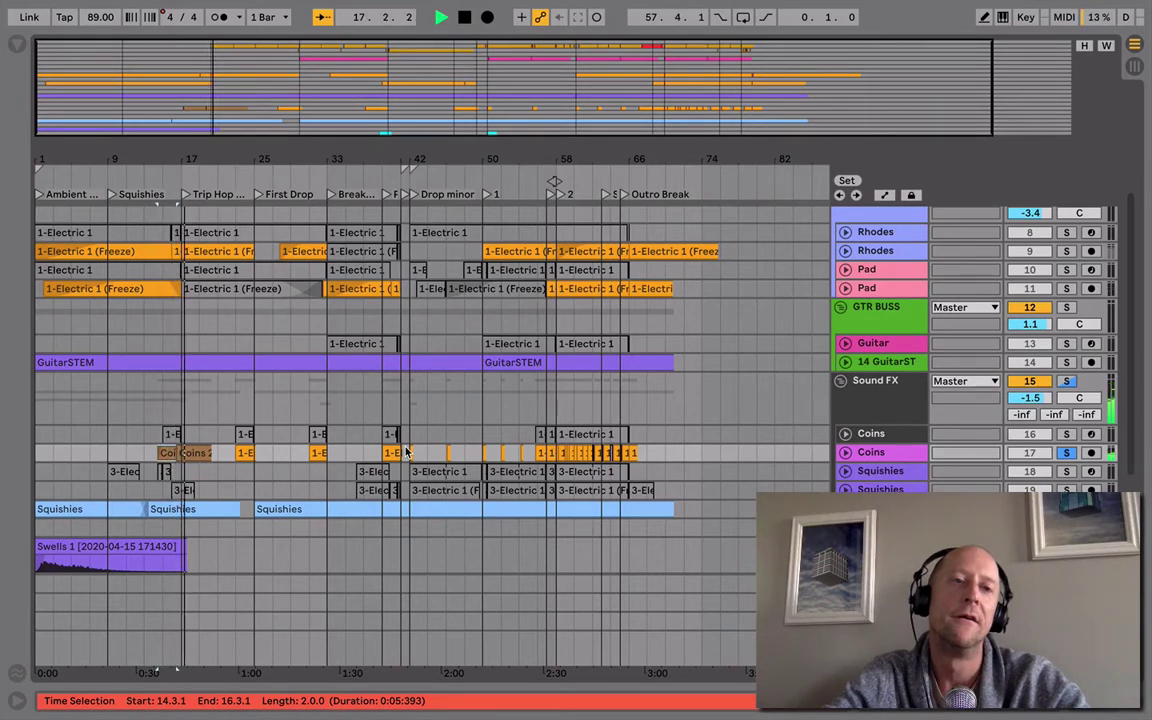
{"action": "key", "text": "space"}
Unsolo the Coins audio track and listen to the same passage in the full mix.
{"action": "key", "text": "s"}
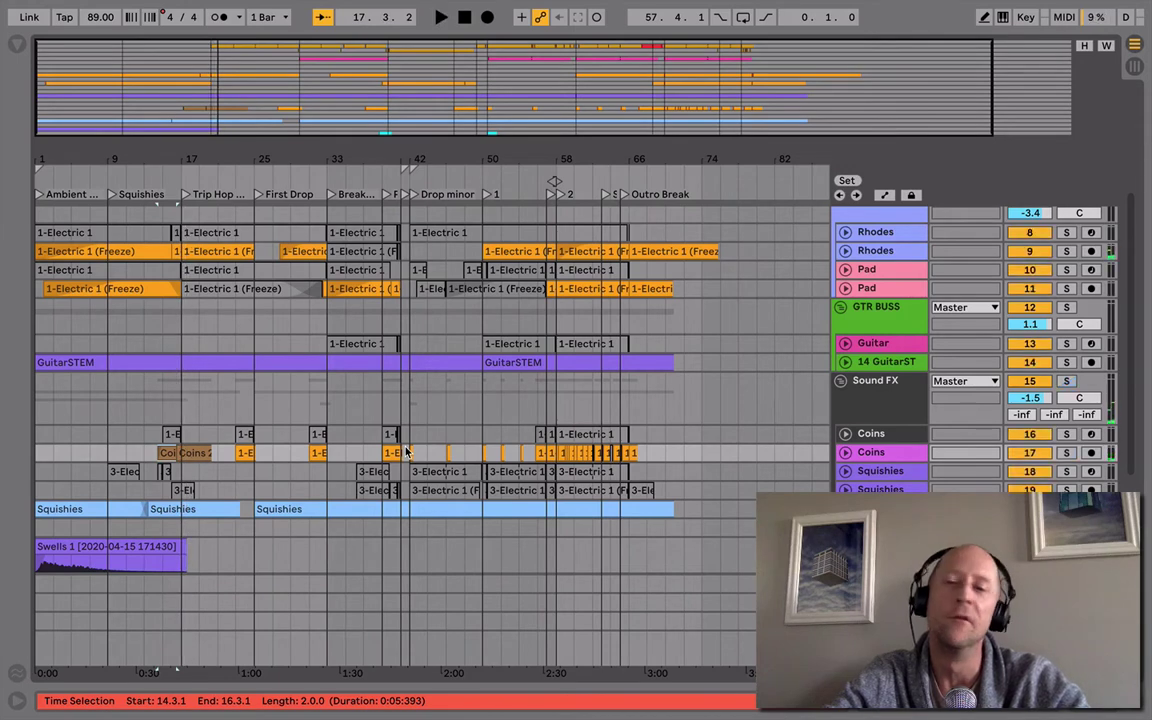
{"action": "key", "text": "space"}
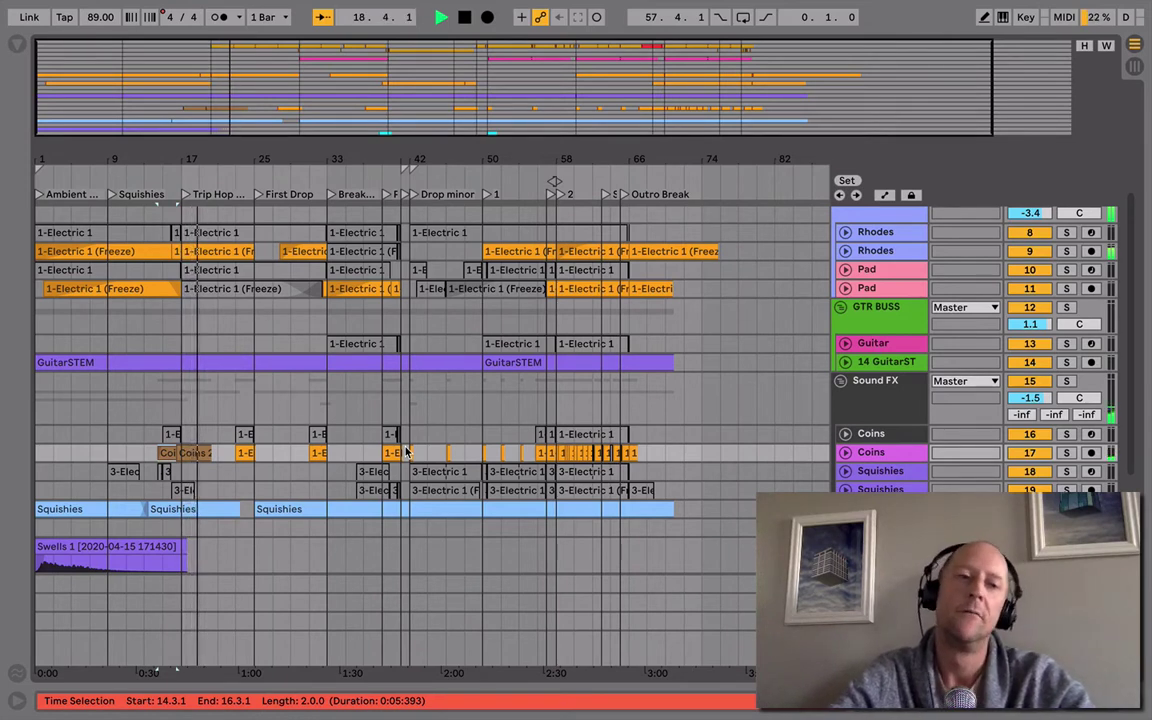
{"action": "key", "text": "space"}
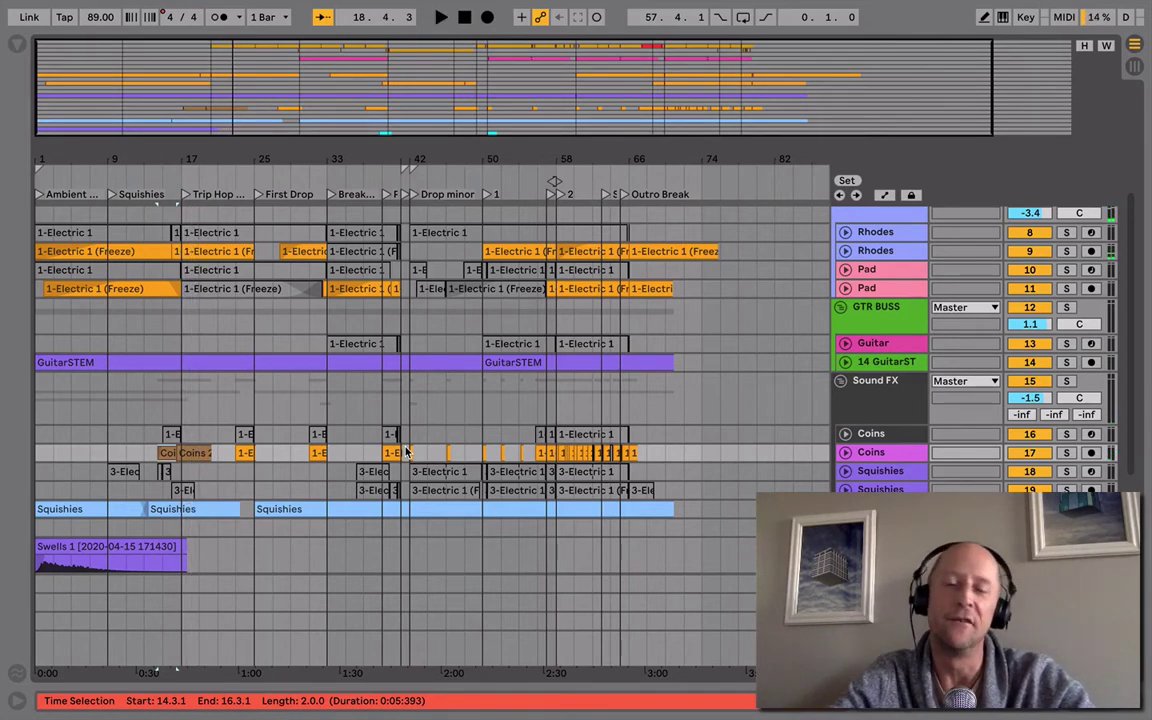
Unfold the Coins MIDI track (track 16) and bring up its device chain.
{"action": "left_click", "coordinate": [891, 441]}
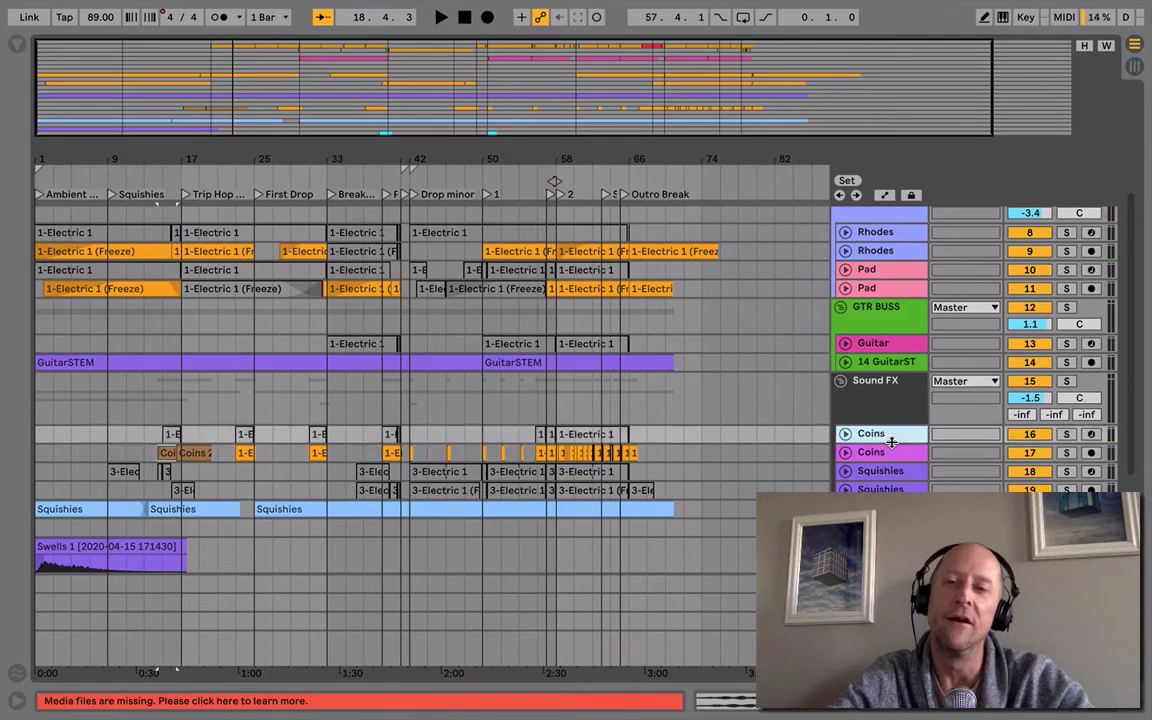
{"action": "left_click", "coordinate": [873, 453]}
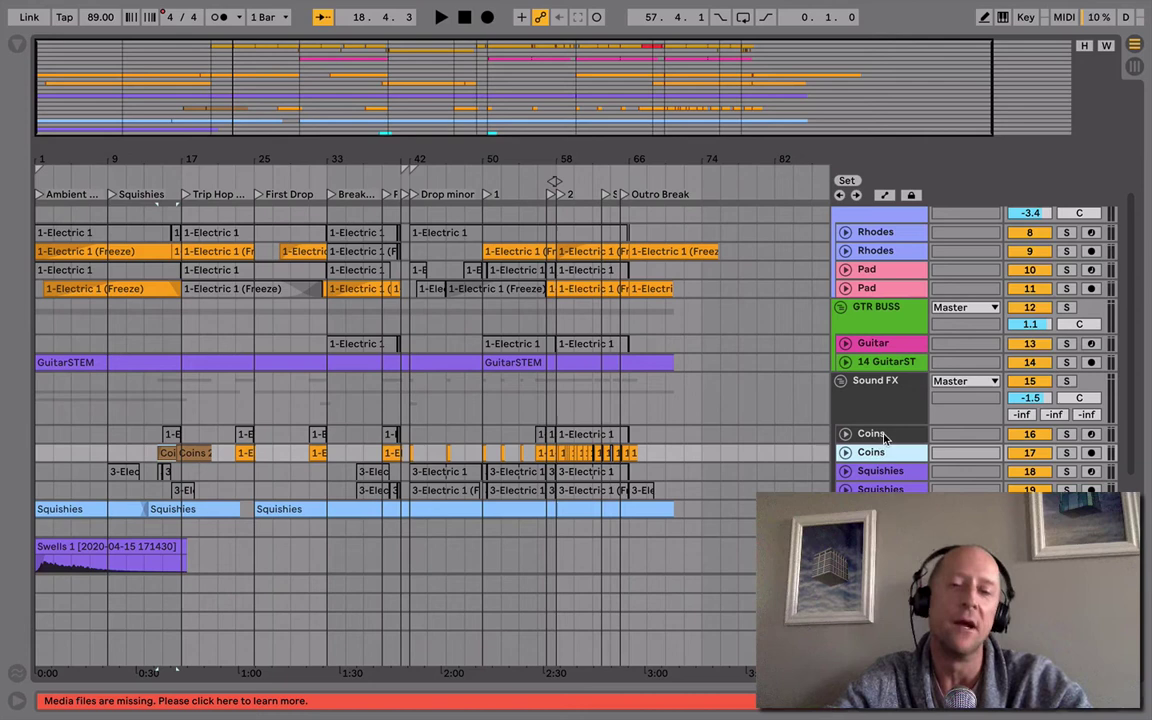
{"action": "left_click", "coordinate": [884, 437]}
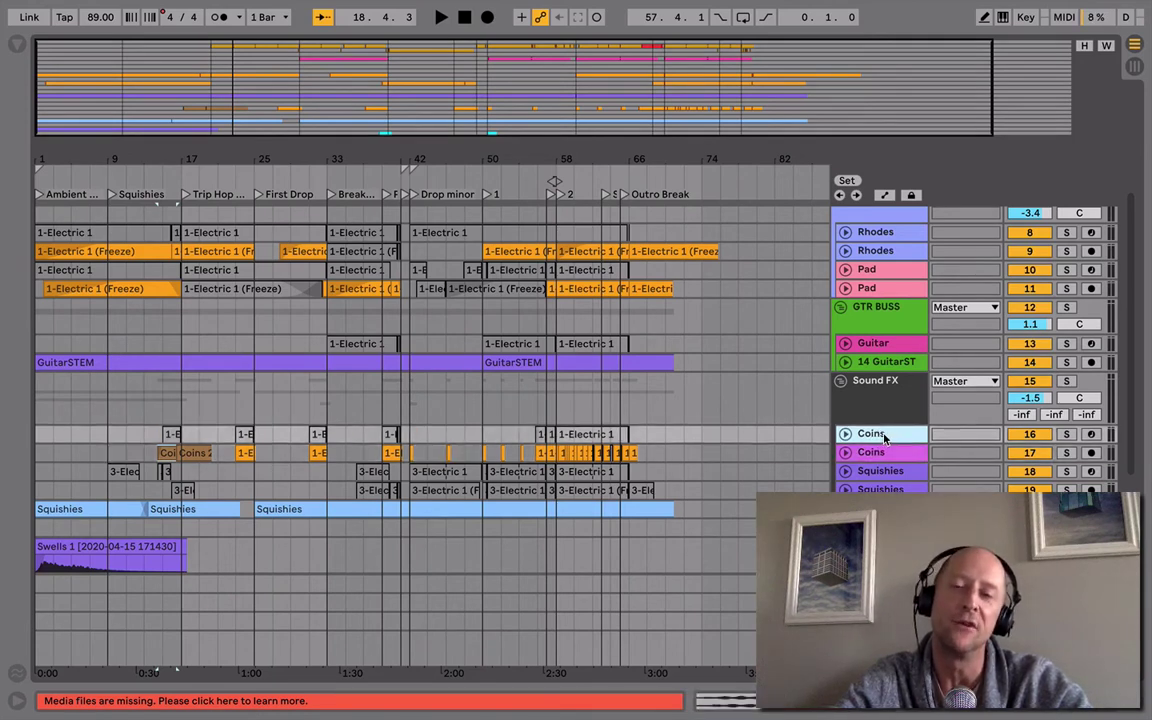
{"action": "left_click", "coordinate": [856, 453]}
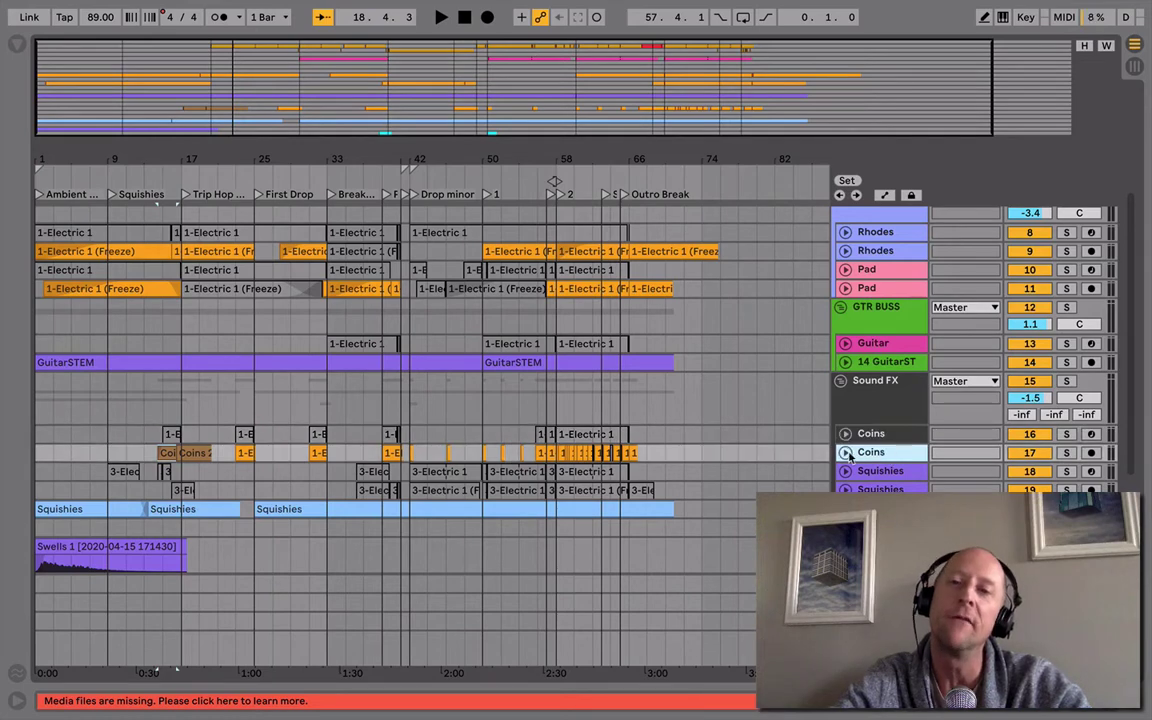
{"action": "left_click", "coordinate": [845, 453]}
{"action": "left_click", "coordinate": [845, 453]}
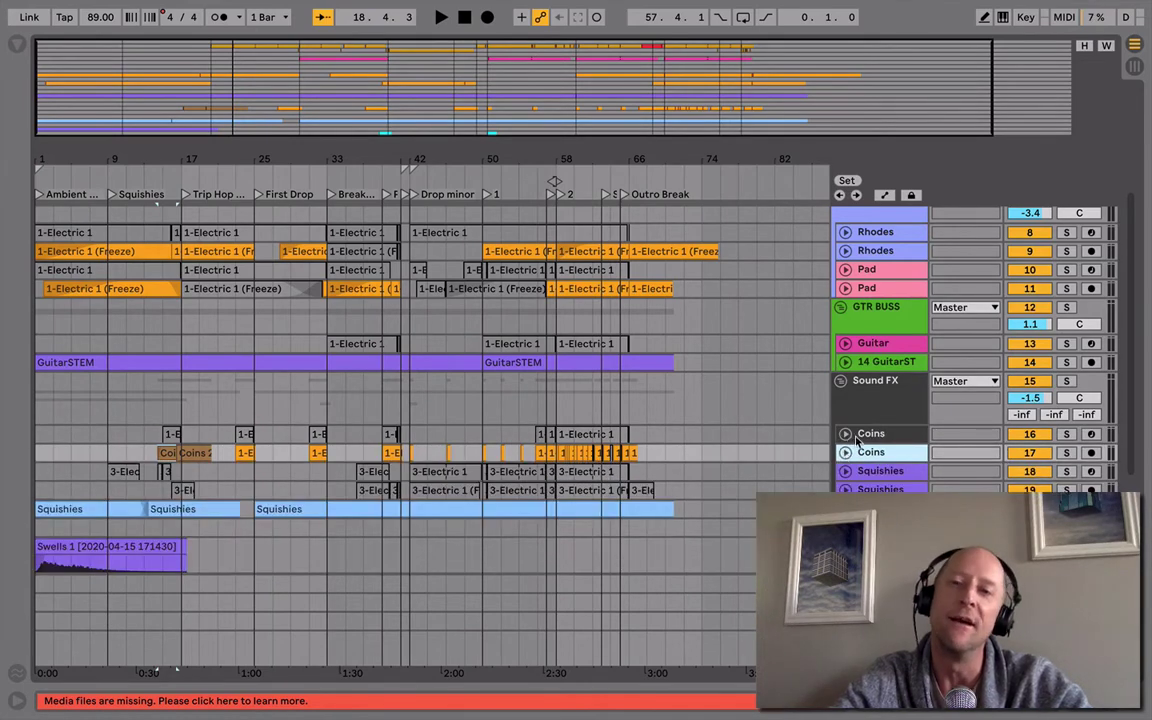
{"action": "left_click", "coordinate": [845, 435]}
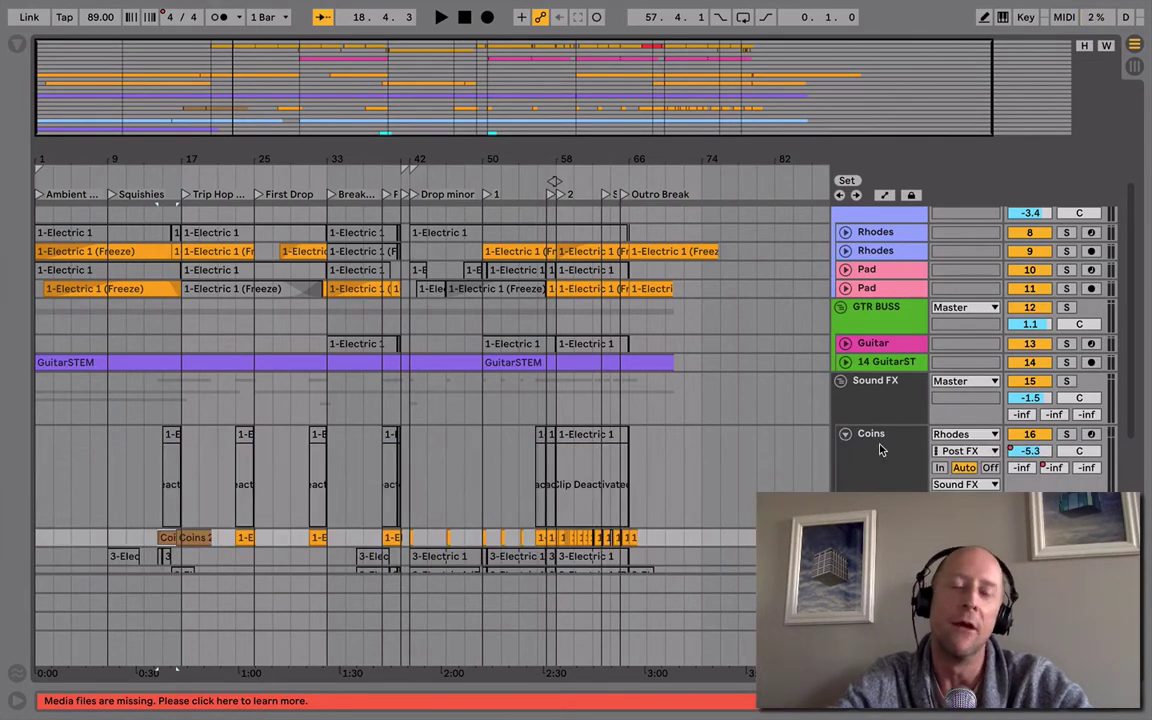
{"action": "double_click", "coordinate": [880, 450]}
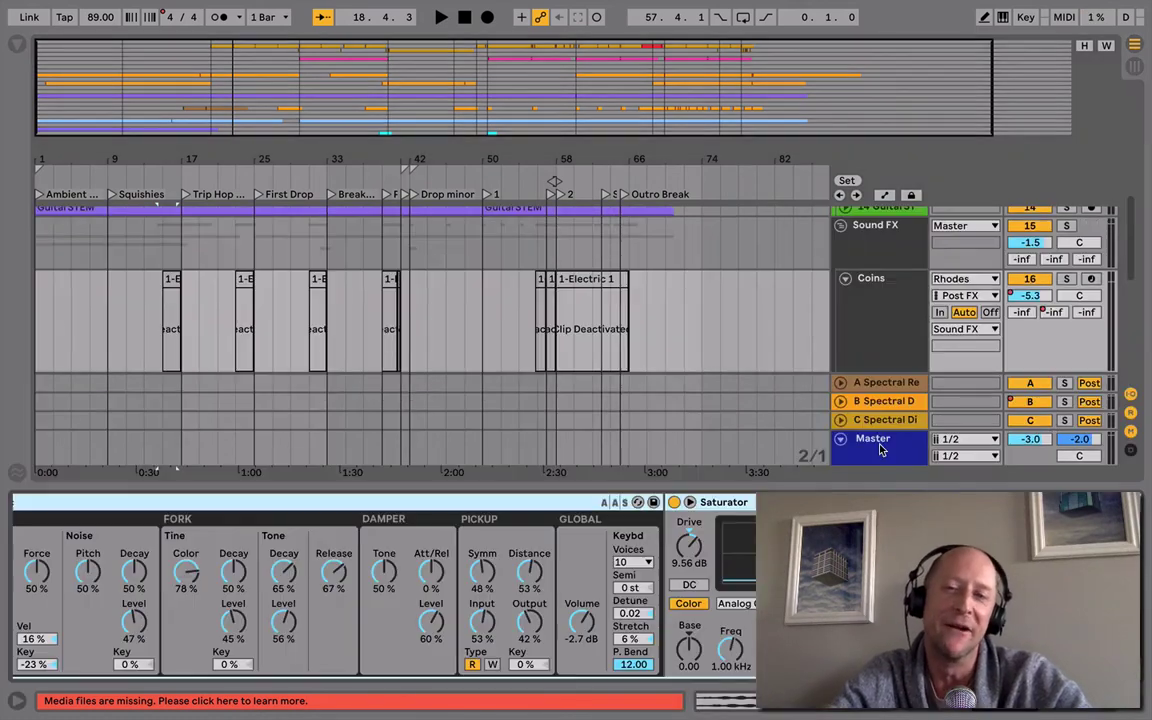
Examine the Collectin Coins! rack's device chain, from Arpeggiator and Electric through Saturator and Grain Delay to the two Auto Pans.
{"action": "scroll", "coordinate": [610, 590], "scroll_direction": "left", "scroll_amount": 5}
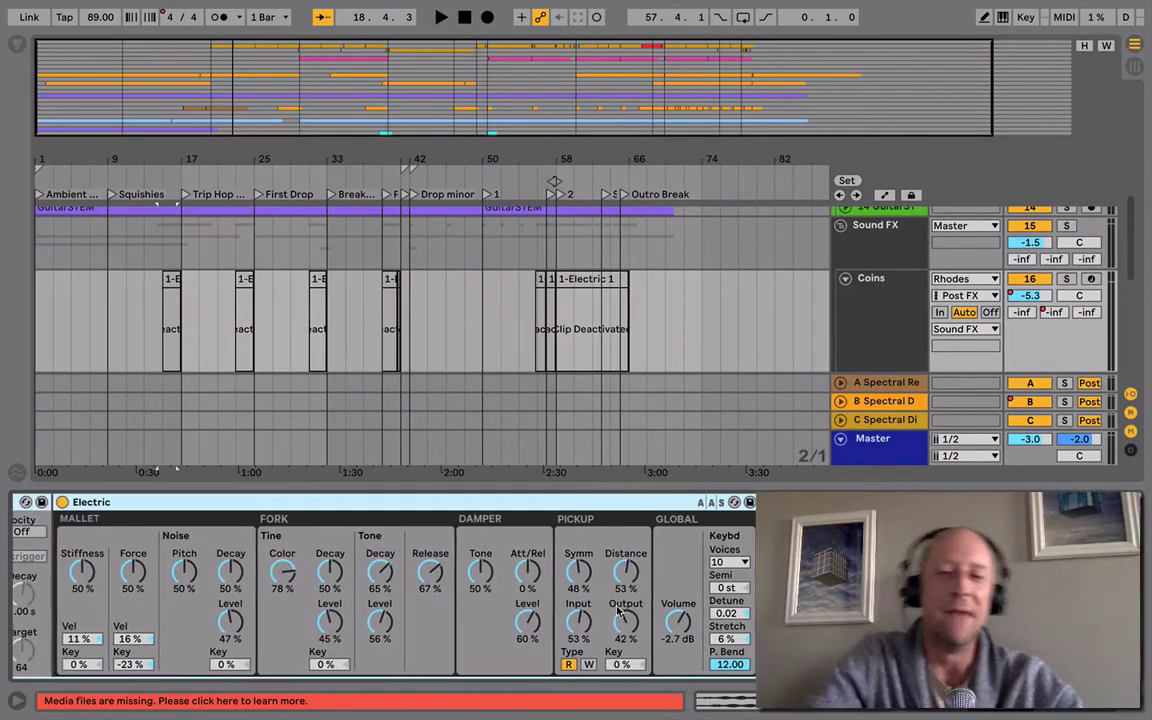
{"action": "scroll", "coordinate": [617, 611], "scroll_direction": "left", "scroll_amount": 10}
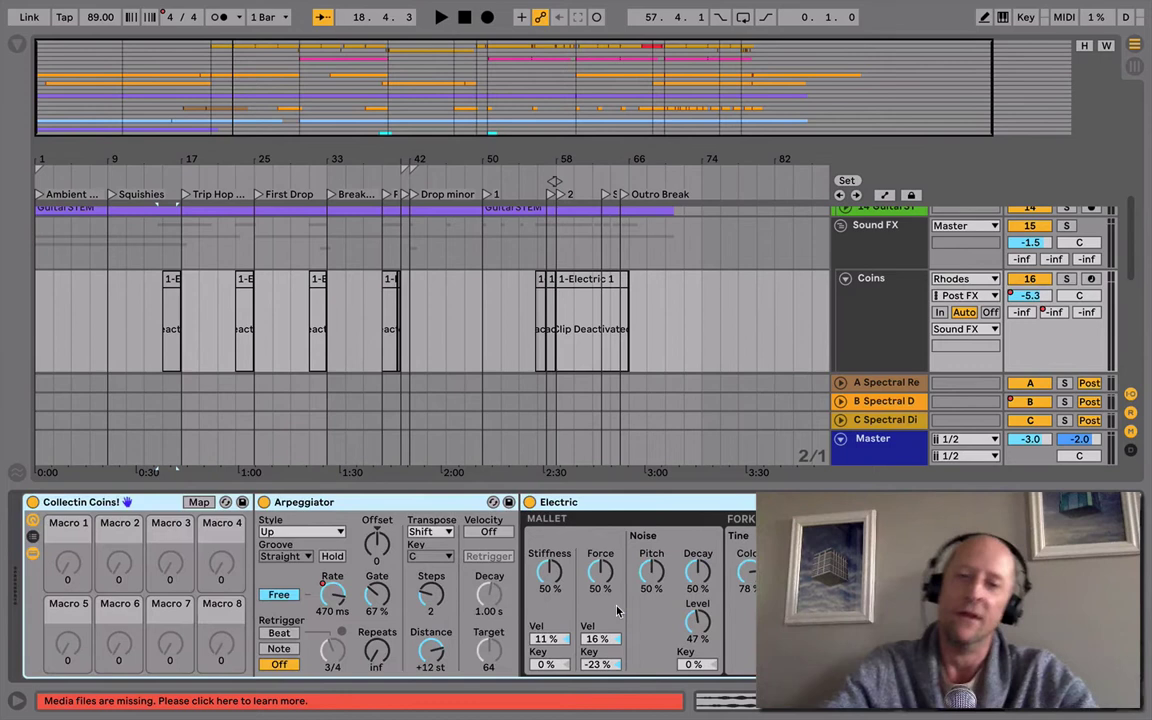
{"action": "scroll", "coordinate": [617, 611], "scroll_direction": "right", "scroll_amount": 3}
{"action": "scroll", "coordinate": [617, 560], "scroll_direction": "left", "scroll_amount": 3}
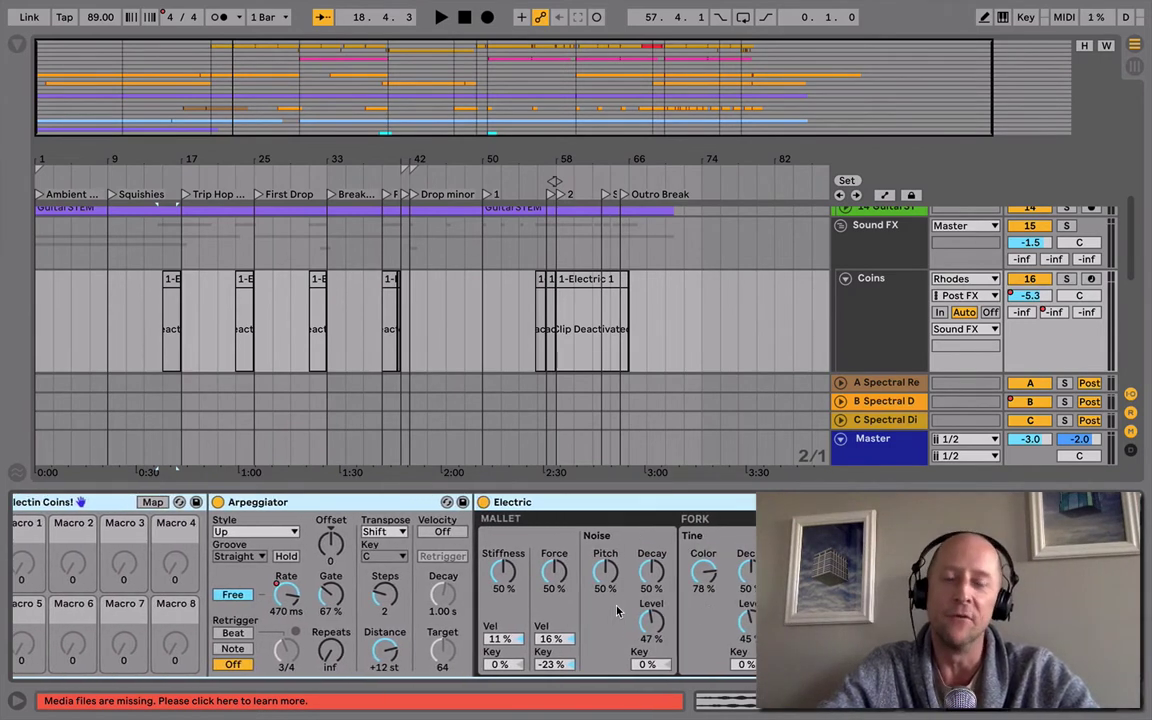
{"action": "scroll", "coordinate": [617, 540], "scroll_direction": "right", "scroll_amount": 3}
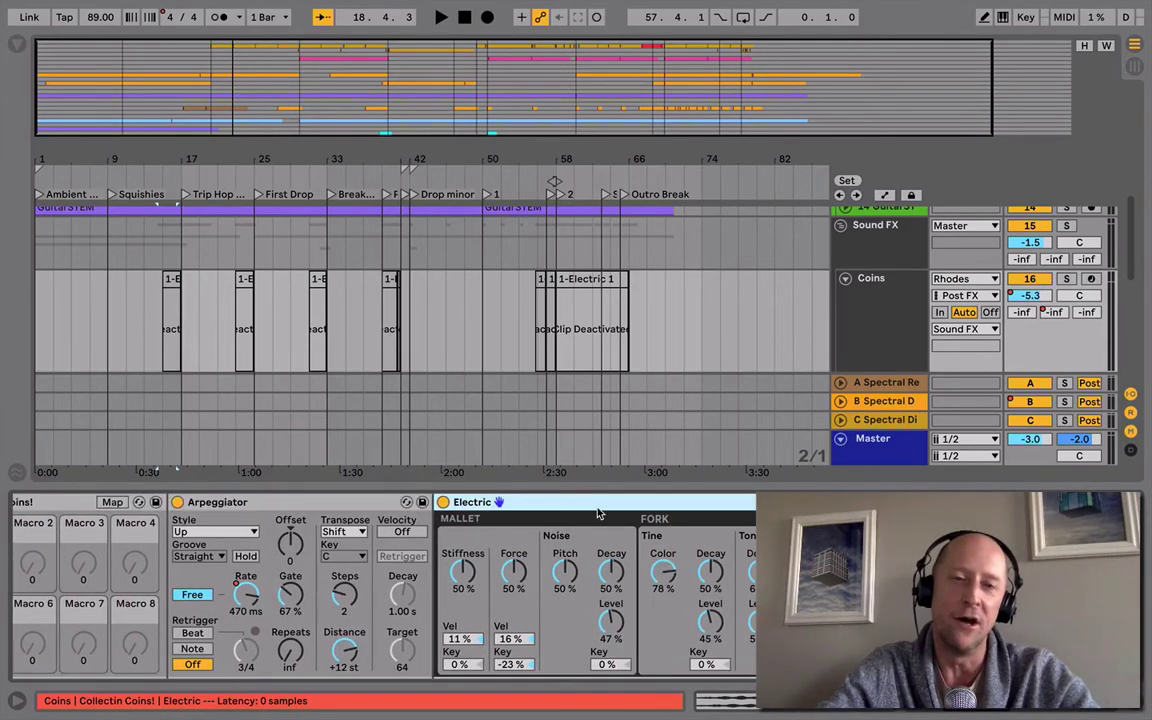
{"action": "scroll", "coordinate": [628, 581], "scroll_direction": "right", "scroll_amount": 7}
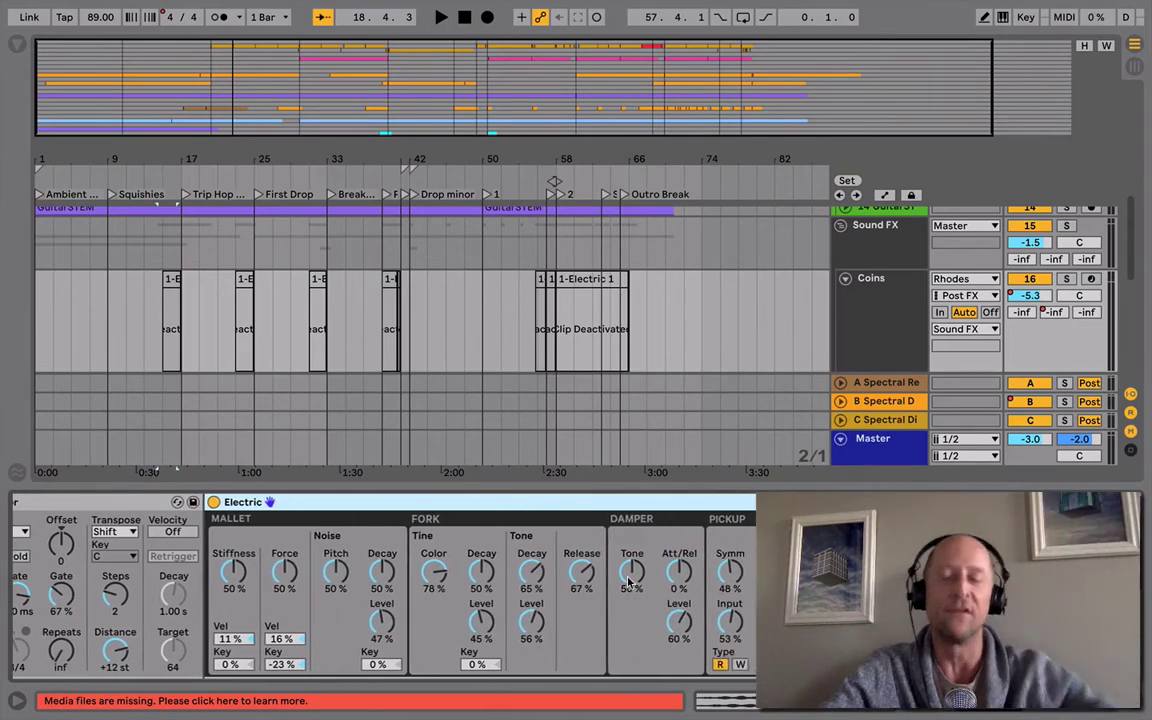
{"action": "scroll", "coordinate": [628, 581], "scroll_direction": "right", "scroll_amount": 2}
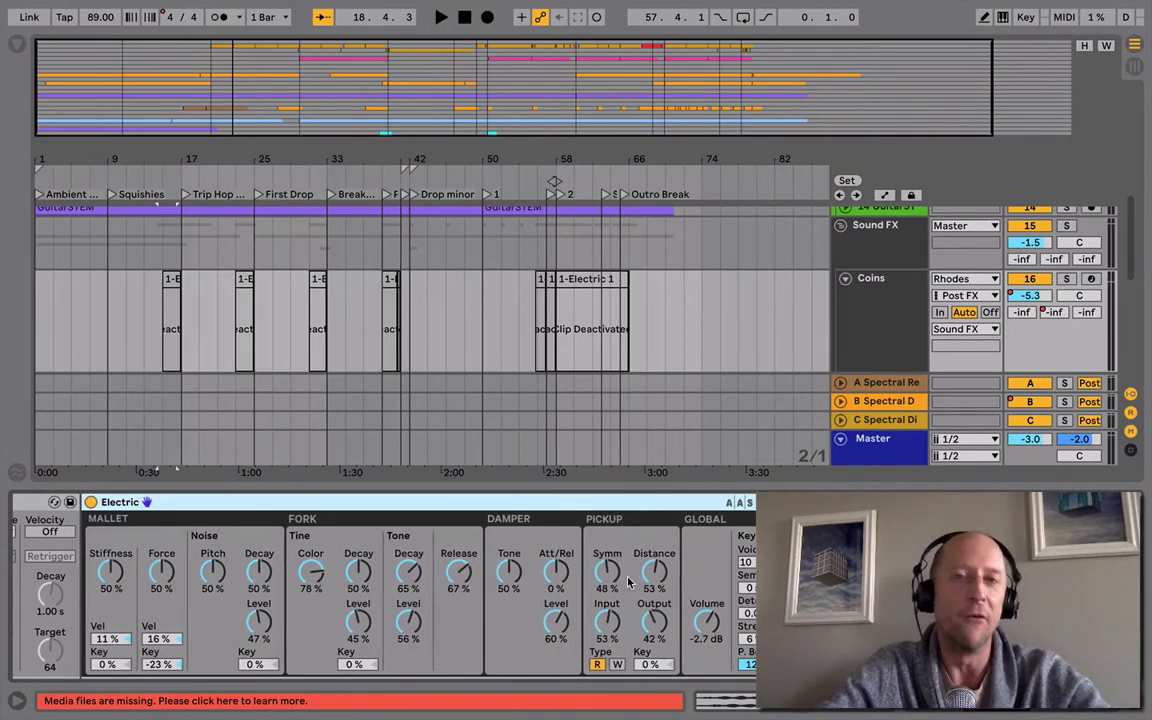
{"action": "scroll", "coordinate": [628, 581], "scroll_direction": "right", "scroll_amount": 3}
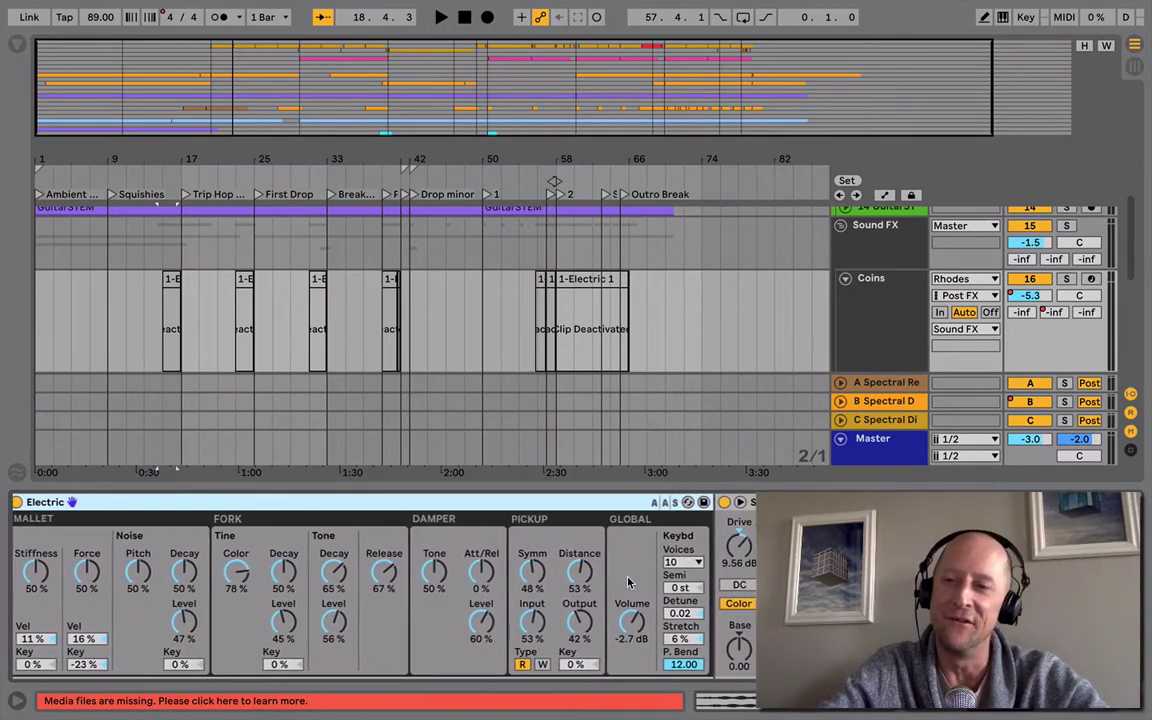
{"action": "scroll", "coordinate": [628, 581], "scroll_direction": "right", "scroll_amount": 7}
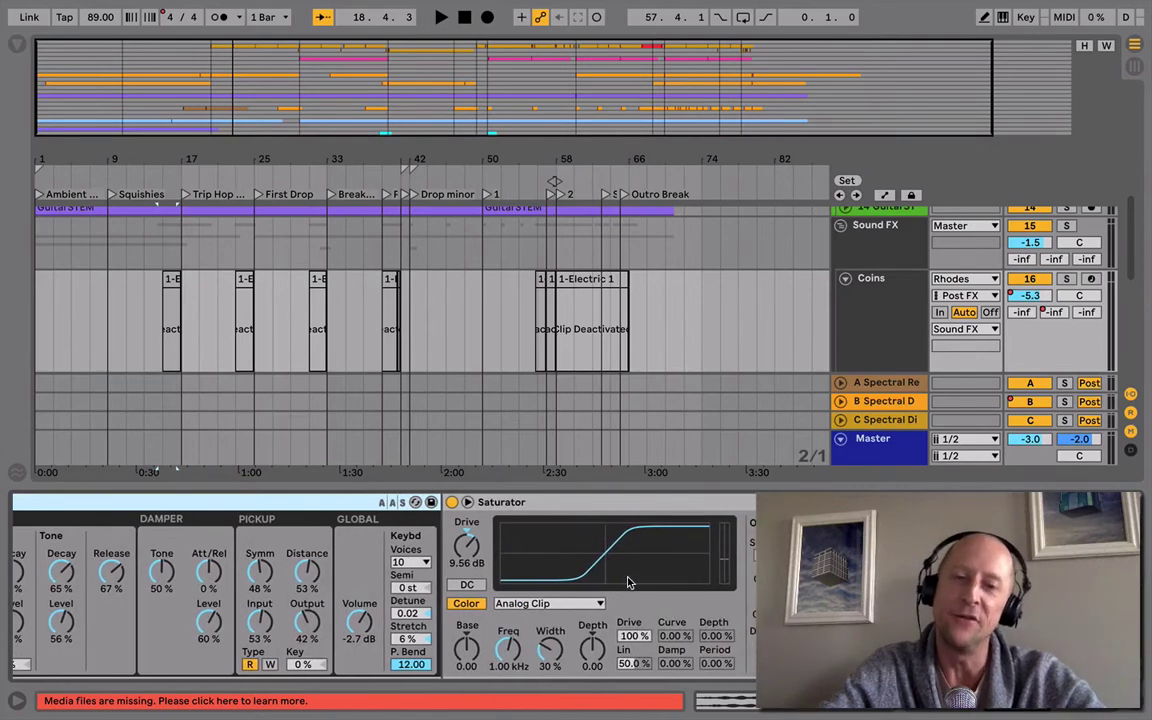
{"action": "scroll", "coordinate": [628, 581], "scroll_direction": "right", "scroll_amount": 15}
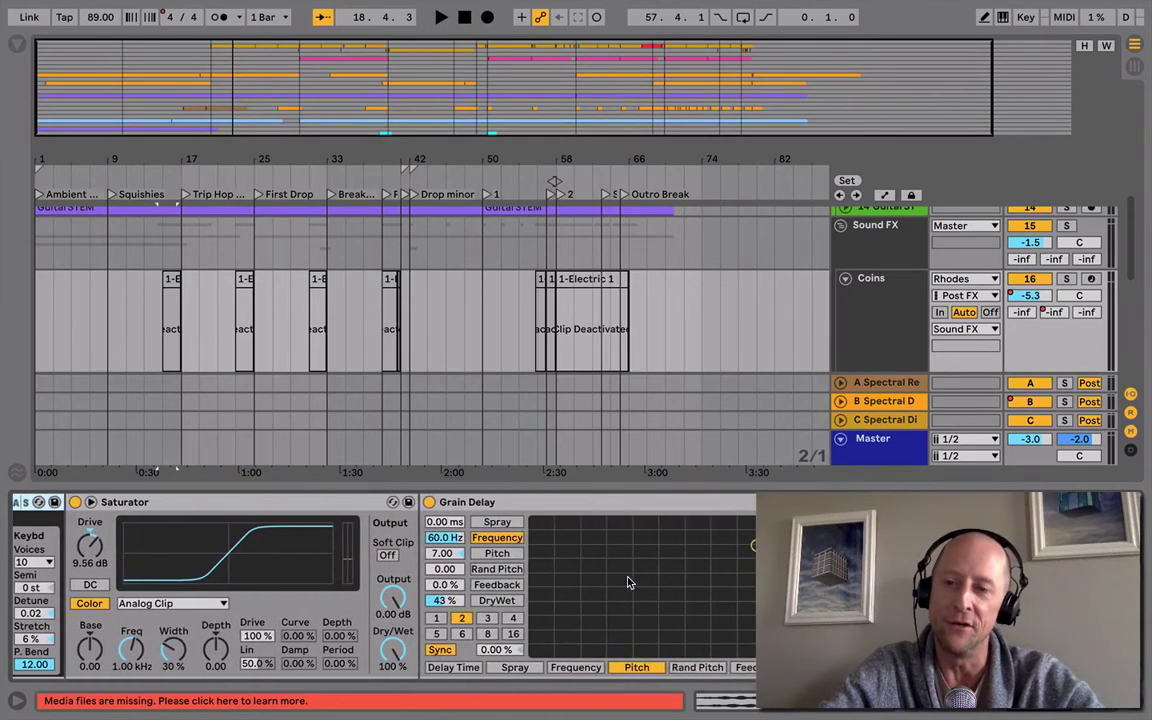
{"action": "scroll", "coordinate": [628, 581], "scroll_direction": "right", "scroll_amount": 10}
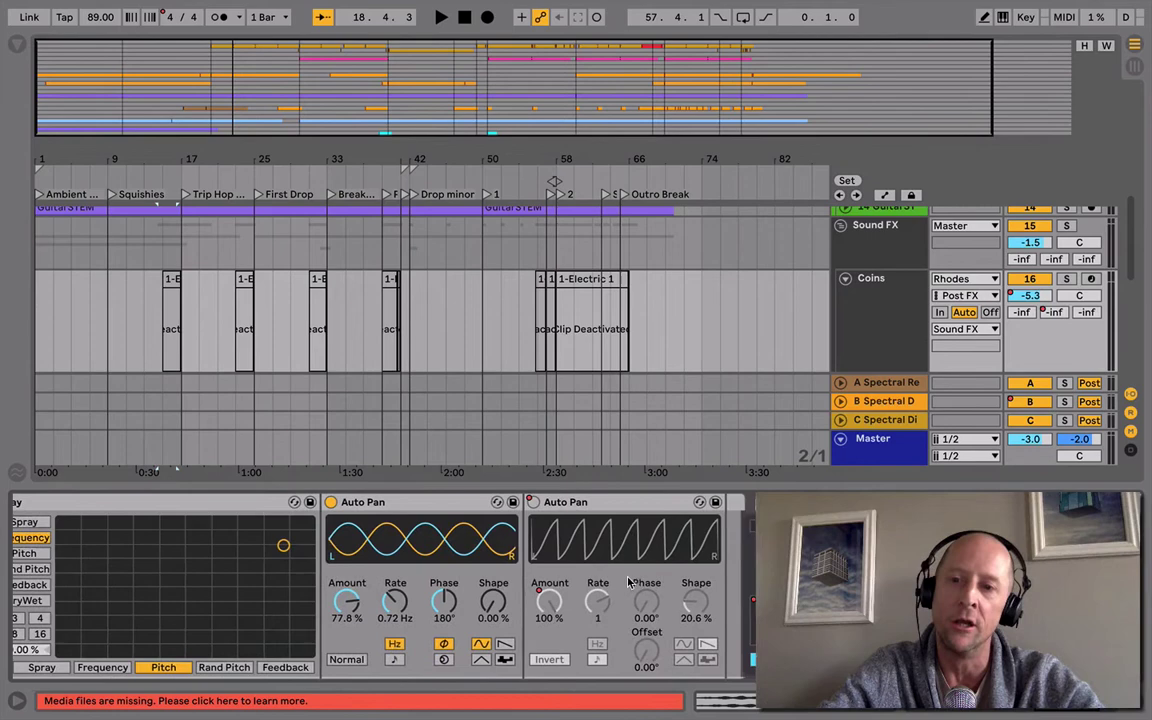
{"action": "scroll", "coordinate": [628, 581], "scroll_direction": "left", "scroll_amount": 20}
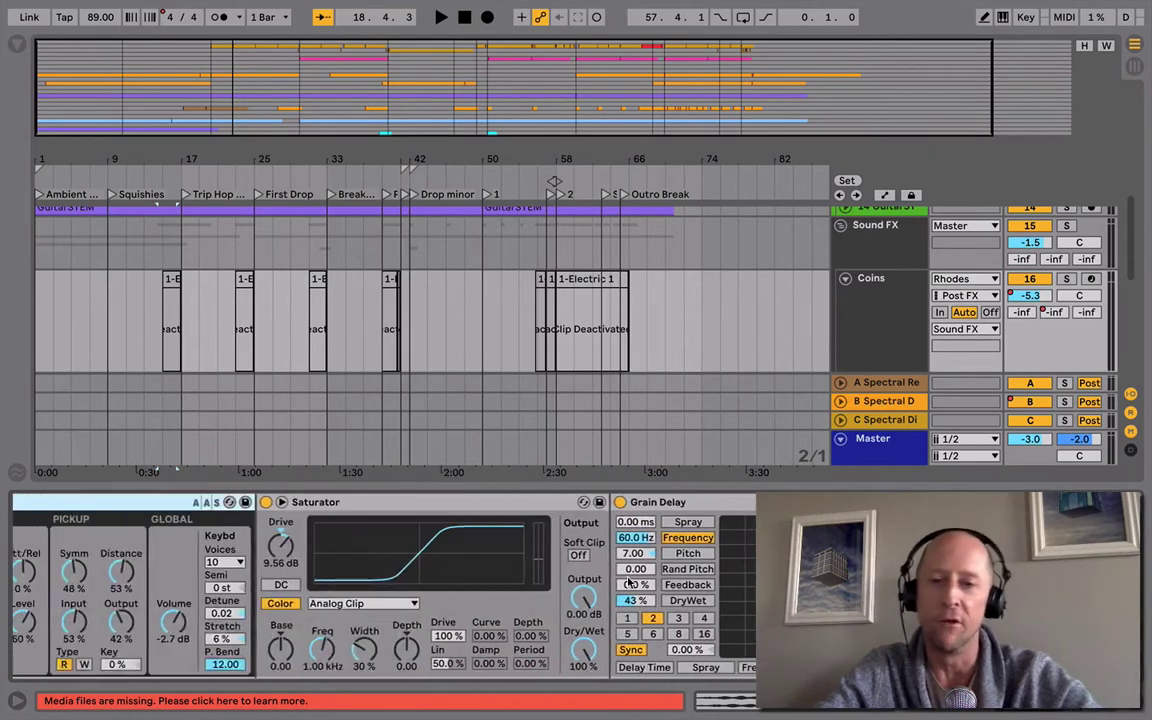
{"action": "scroll", "coordinate": [628, 581], "scroll_direction": "left", "scroll_amount": 12}
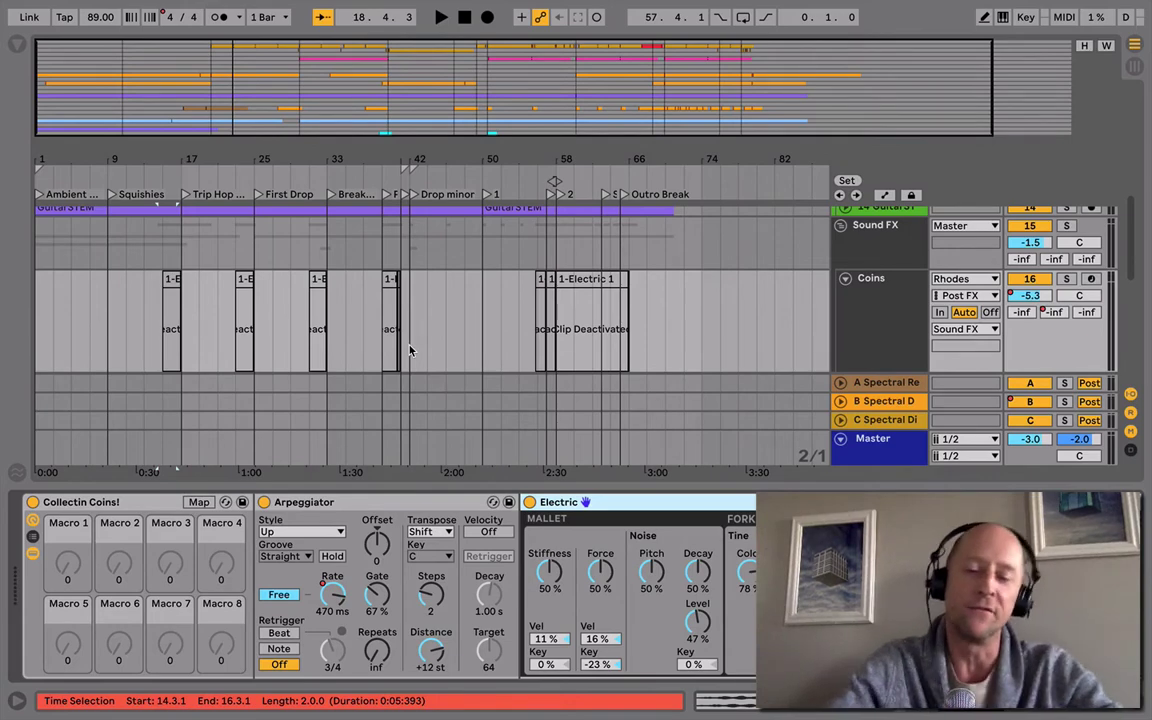
Leave the song project for the set with Arpeggiator and Electric on track 7, and hide its browser.
{"action": "key", "text": "super+q"}
{"action": "left_click", "coordinate": [415, 392]}
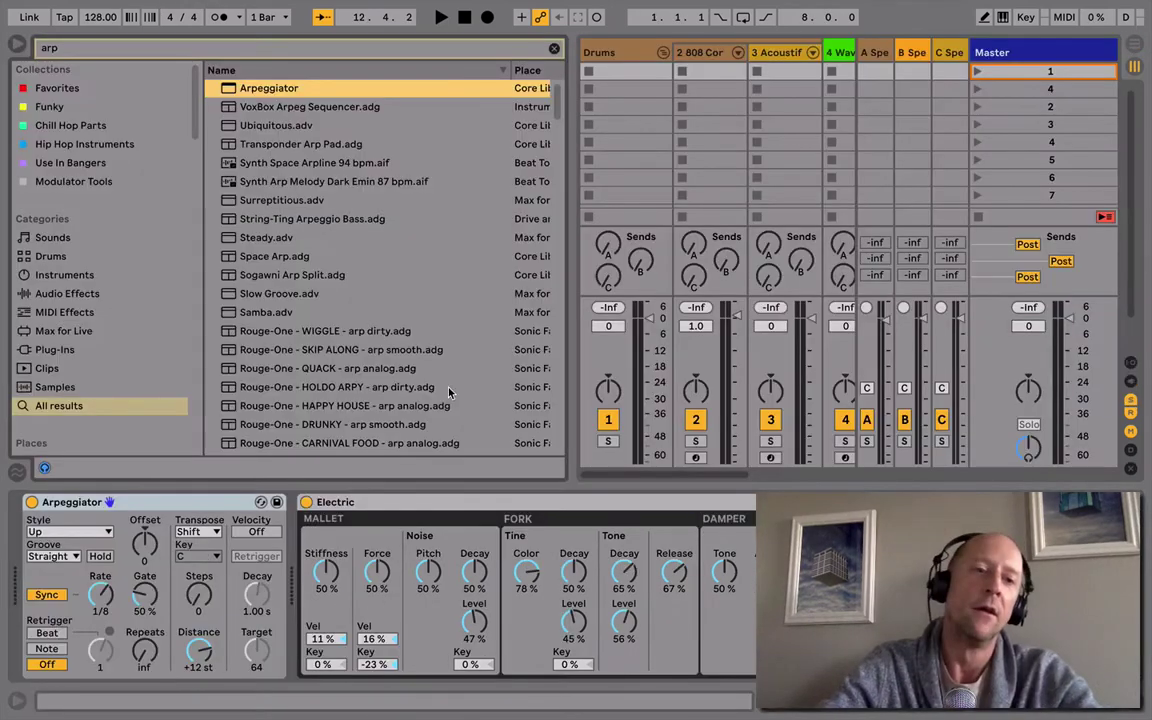
{"action": "key", "text": "super+alt+b"}
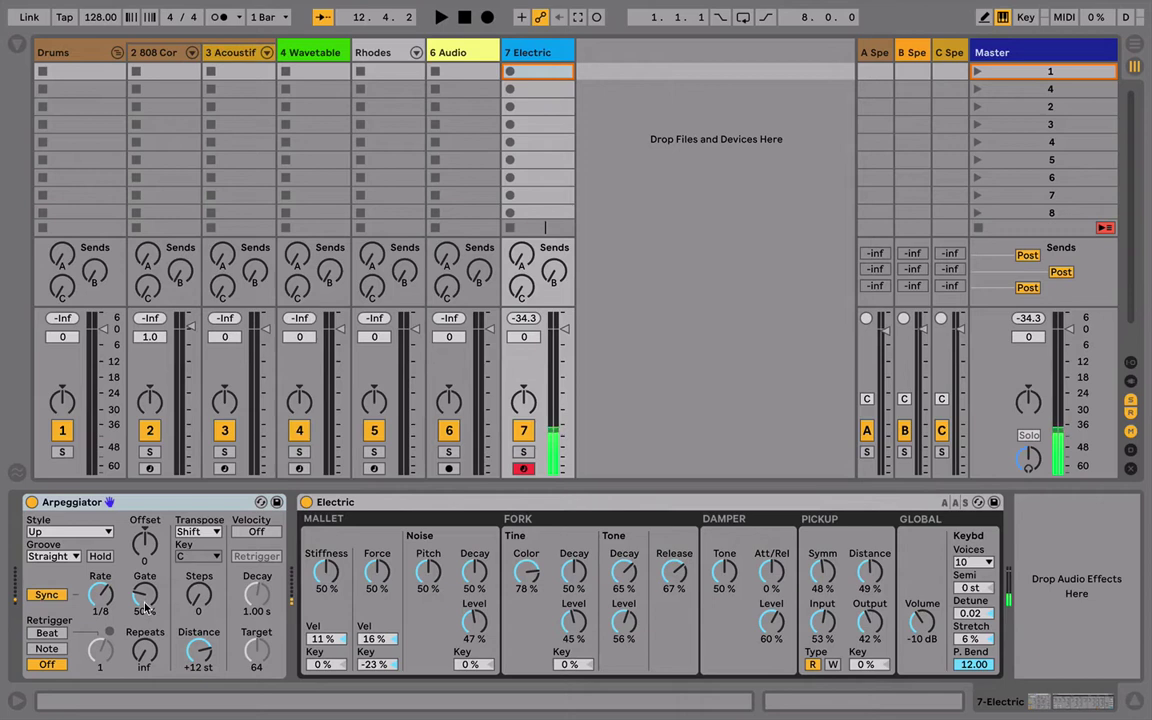
Set the Arpeggiator to a 1/16 rate, 86 % gate, 8 steps and +7 st distance.
{"action": "left_click_drag", "start_coordinate": [101, 597], "coordinate": [155, 565]}
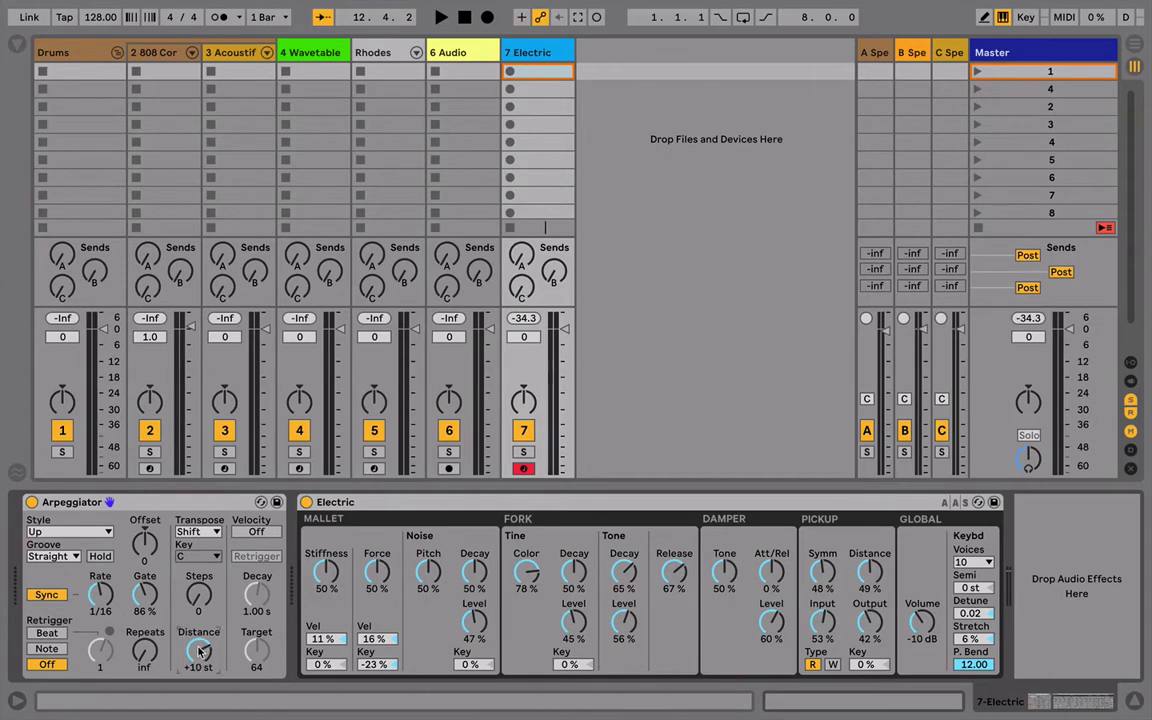
{"action": "left_click_drag", "start_coordinate": [201, 651], "coordinate": [201, 655]}
{"action": "left_click_drag", "start_coordinate": [203, 604], "coordinate": [203, 580]}
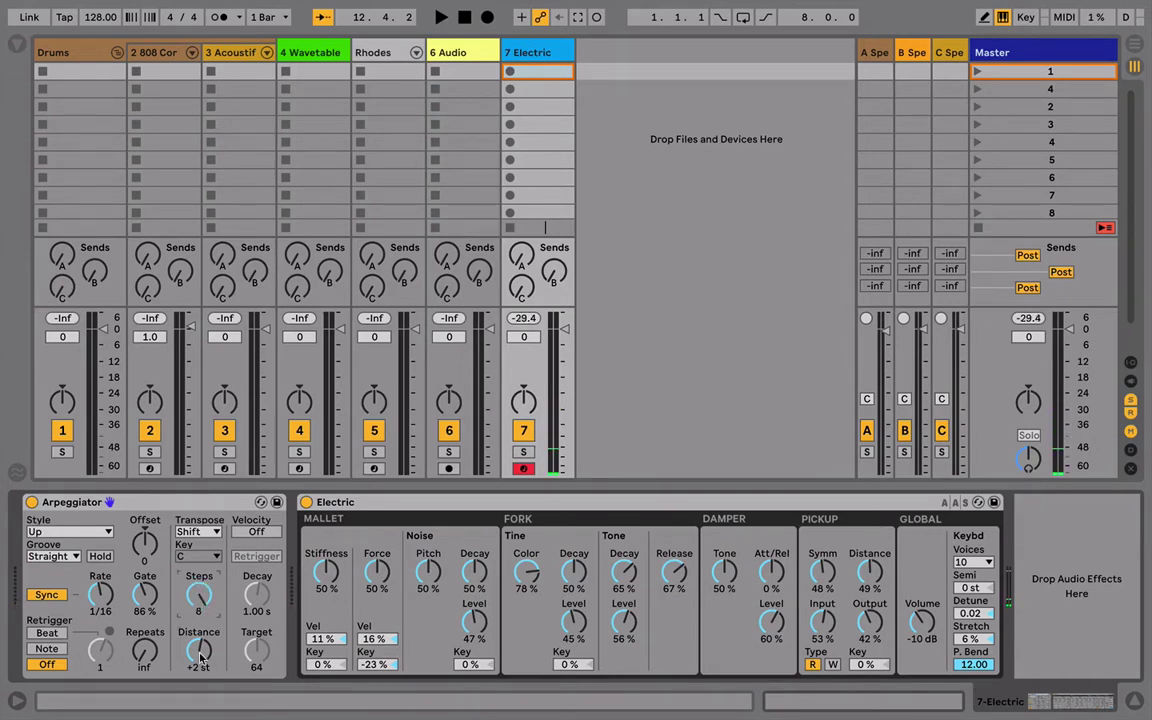
{"action": "left_click_drag", "start_coordinate": [201, 655], "coordinate": [201, 650]}
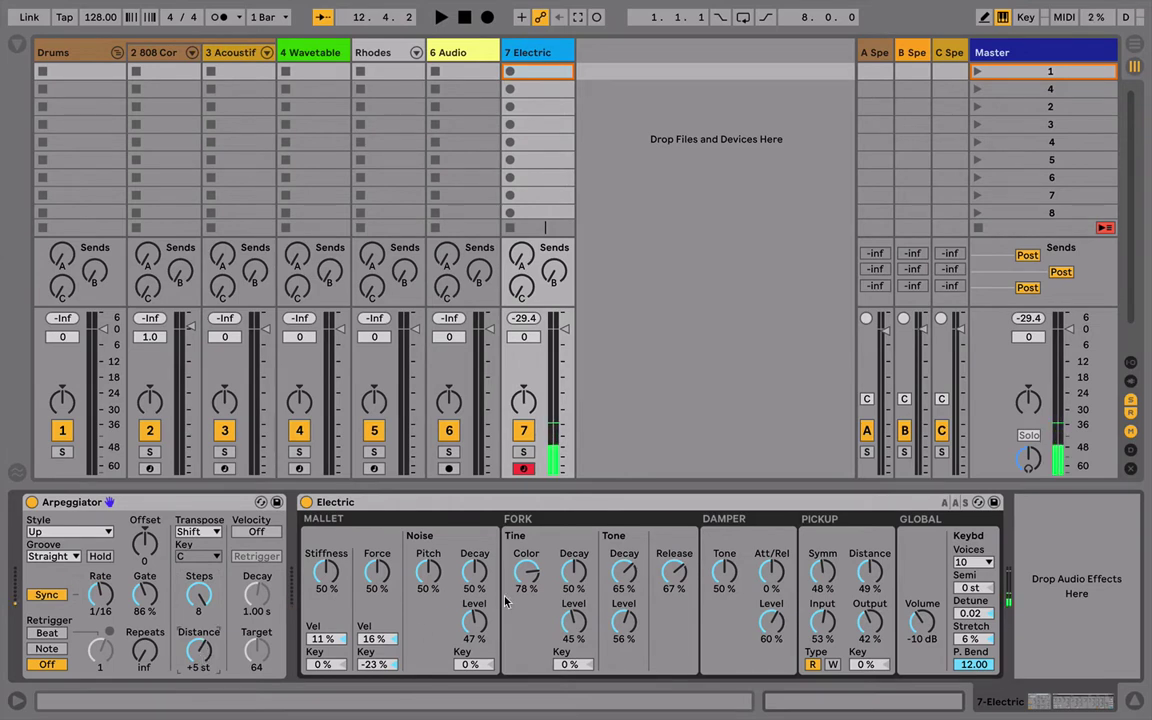
{"action": "key", "text": "Up"}
Switch the Arpeggiator to a free rate of 51.8 ms and set Electric's pickup distance to 38 %.
{"action": "left_click", "coordinate": [47, 595]}
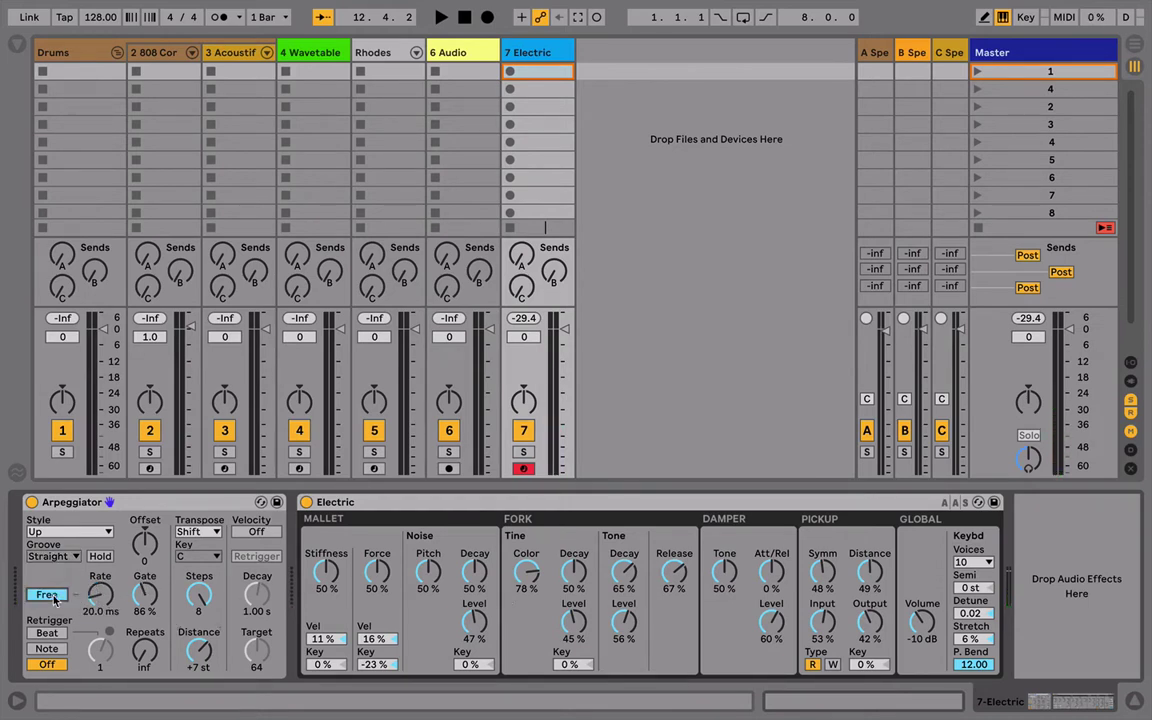
{"action": "left_click_drag", "start_coordinate": [104, 601], "coordinate": [104, 592]}
{"action": "mouse_move", "coordinate": [881, 571]}
{"action": "left_mouse_down"}
{"action": "mouse_move", "coordinate": [881, 601]}
{"action": "mouse_move", "coordinate": [869, 554]}
{"action": "left_mouse_up"}
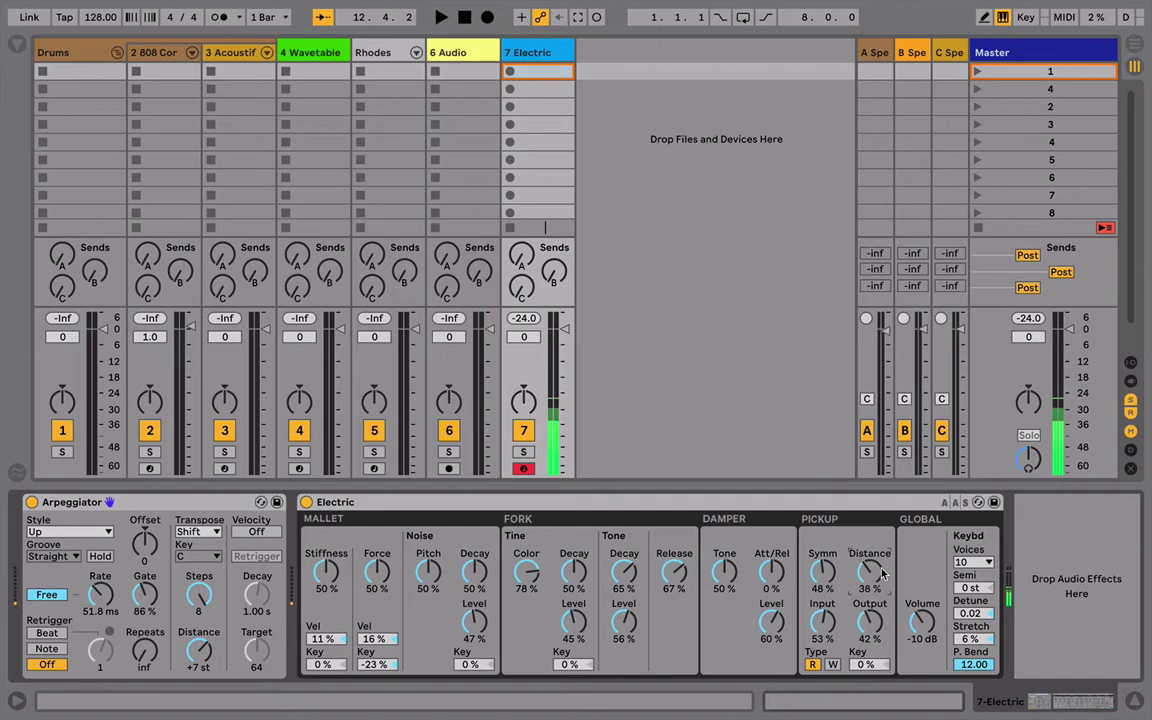
{"action": "left_click", "coordinate": [830, 506]}
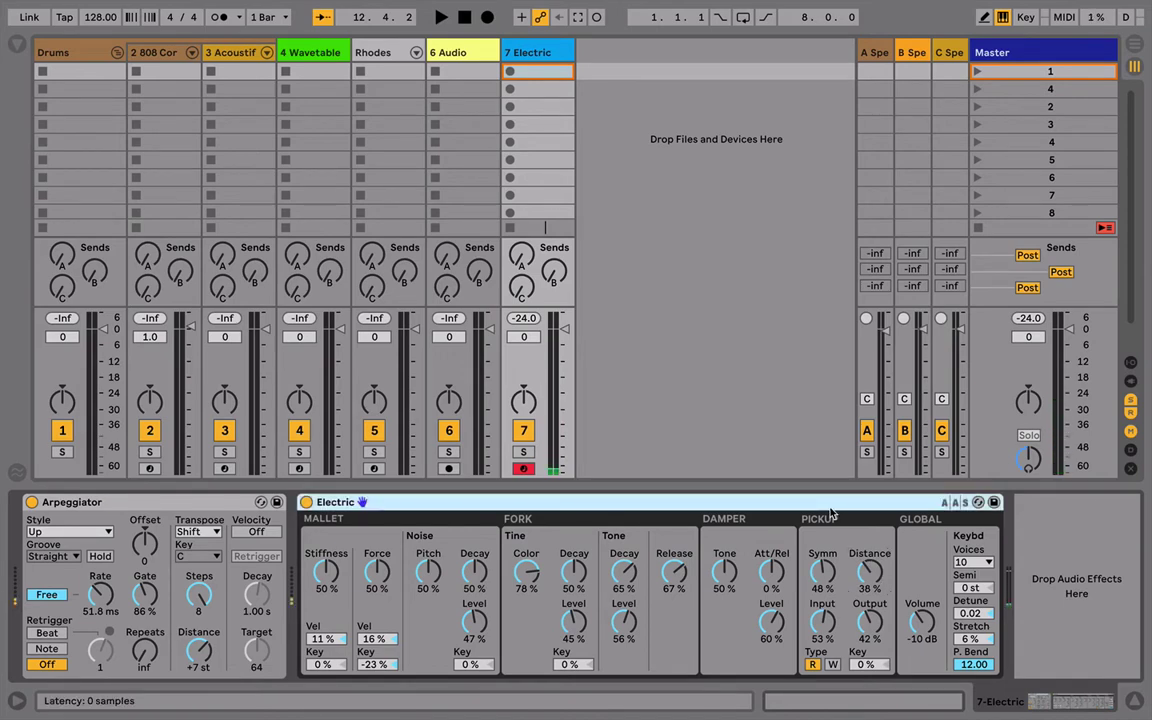
Replace Electric on track 7 with the default Wavetable instrument and hide the browser.
{"action": "key", "text": "q"}
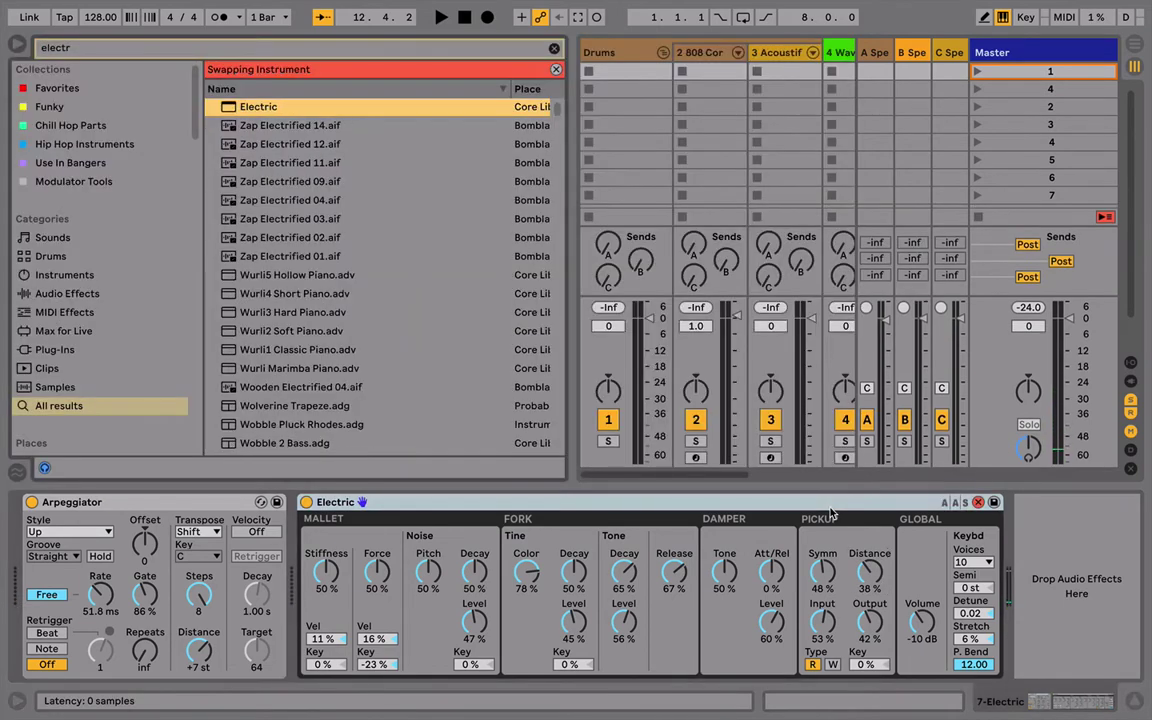
{"action": "key", "text": "ctrl+f"}
{"action": "type", "text": "wave"}
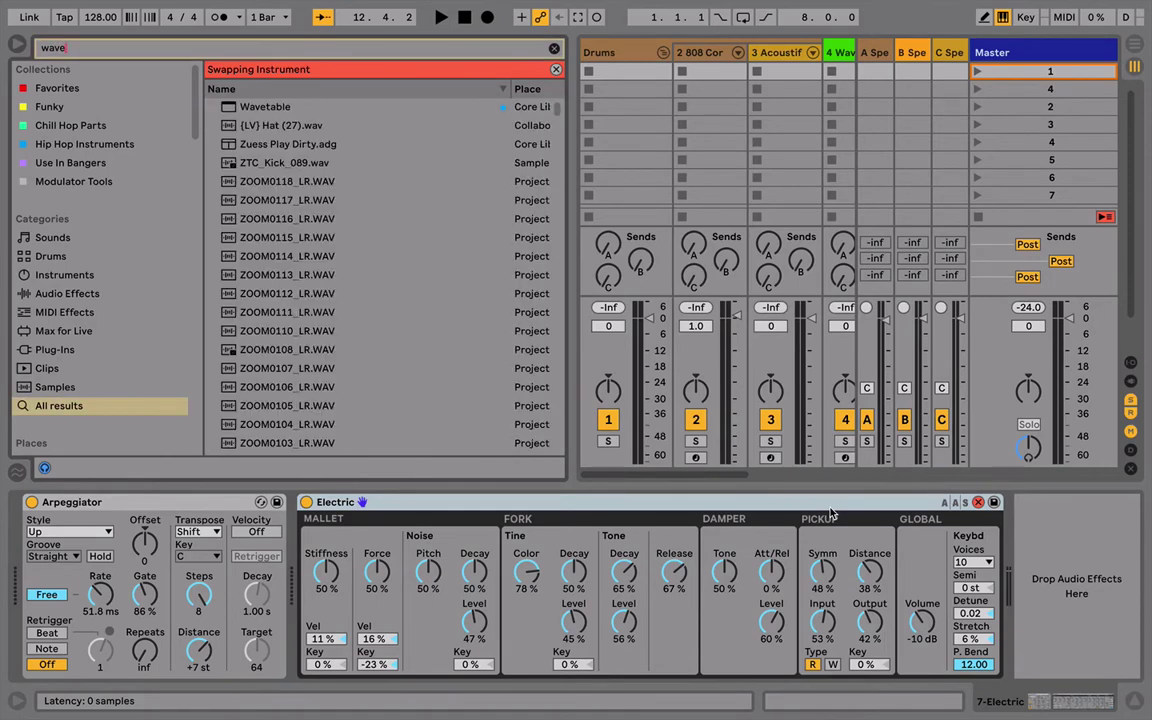
{"action": "key", "text": "Return"}
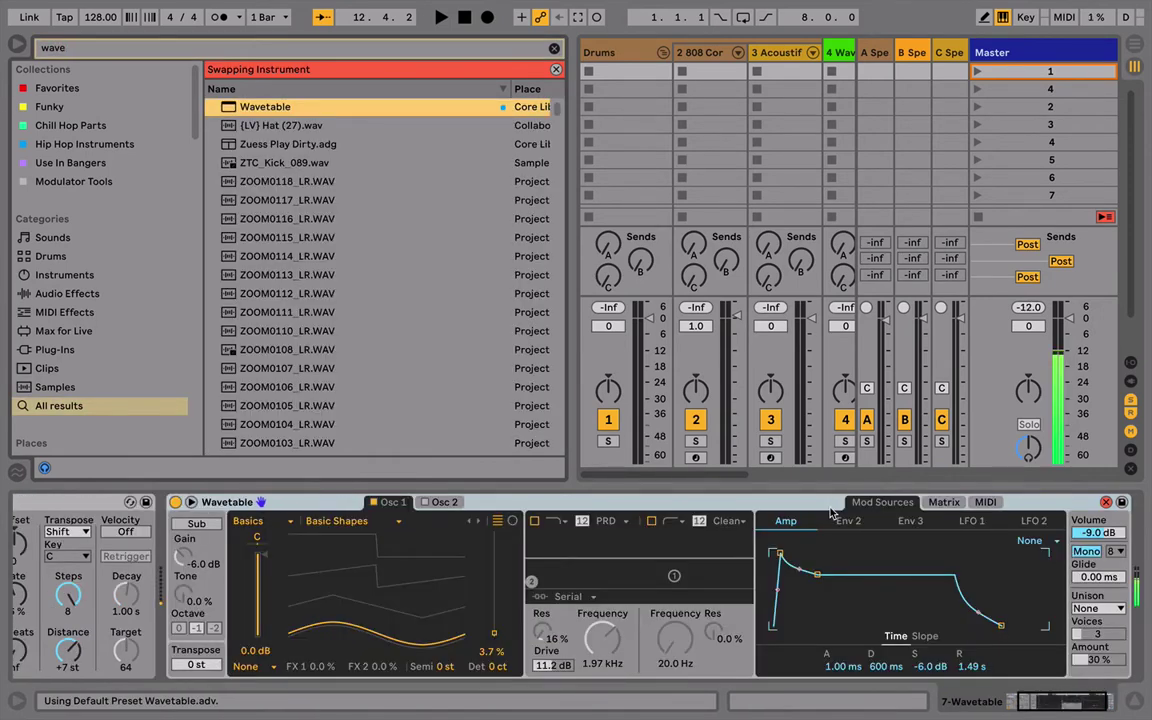
{"action": "scroll", "coordinate": [456, 581], "scroll_direction": "left", "scroll_amount": 3}
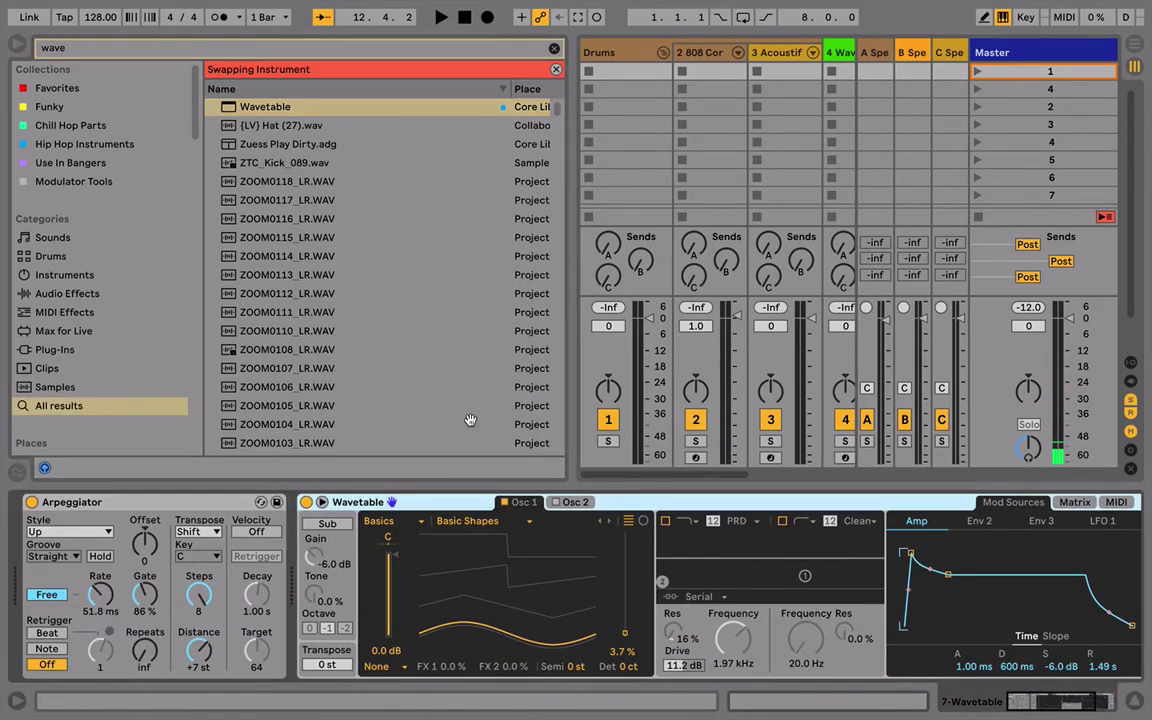
{"action": "key", "text": "alt+super+b"}
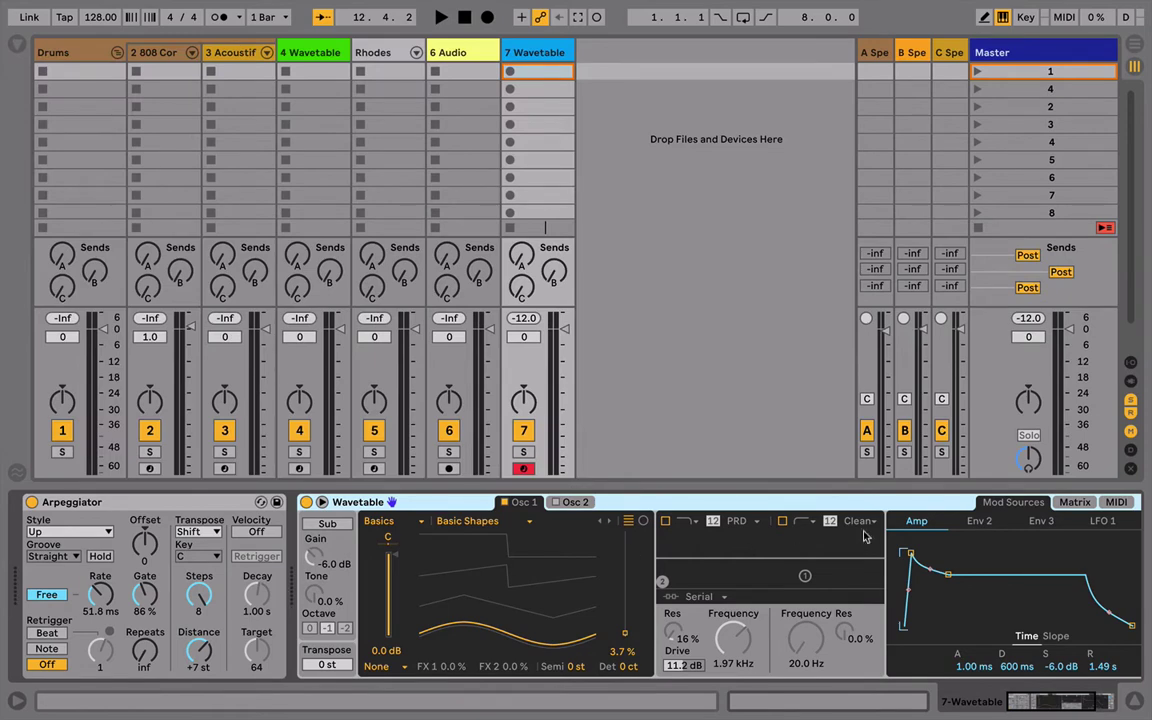
{"action": "key", "text": "ctrl+alt+b"}
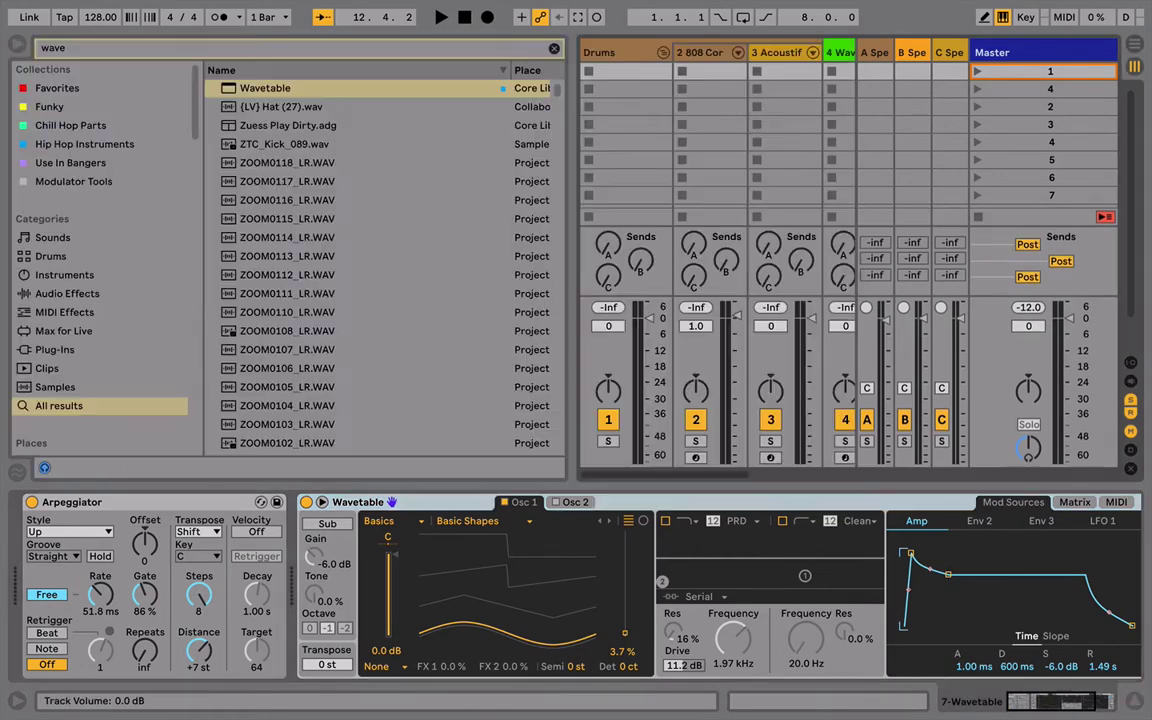
{"action": "key", "text": "ctrl+alt+b"}
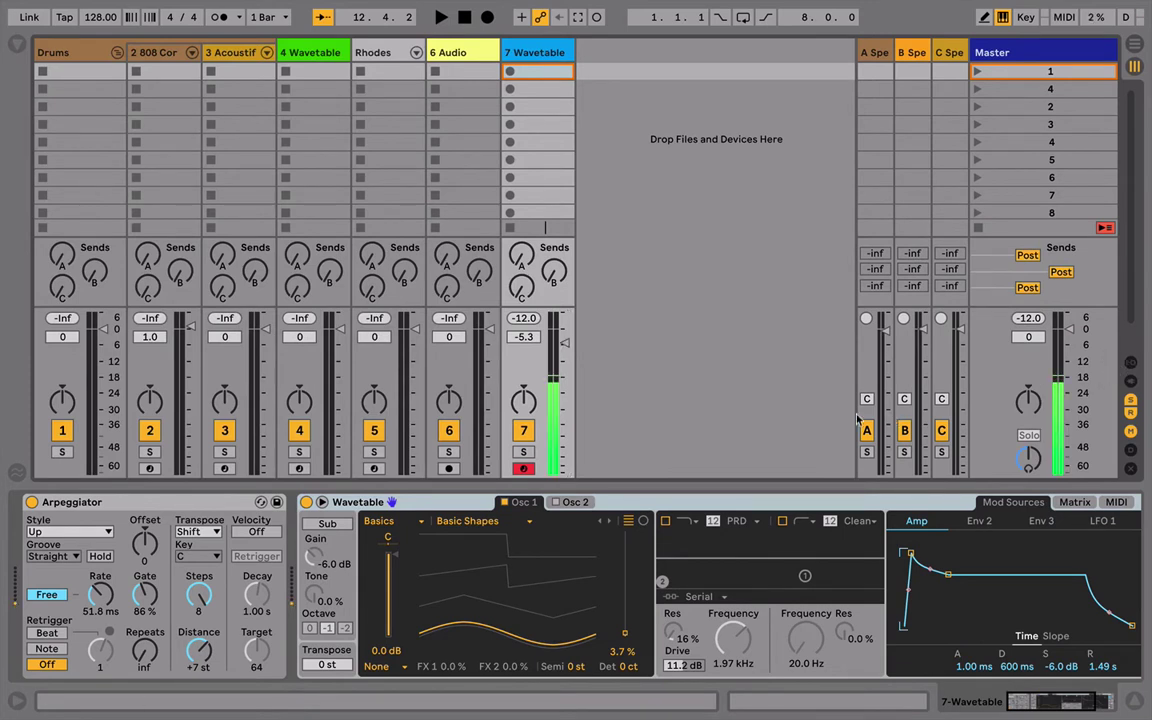
Lower track 7's volume to -16.5 dB and set the Arpeggiator's free rate to 44.8 ms.
{"action": "left_click_drag", "start_coordinate": [564, 342], "coordinate": [564, 373]}
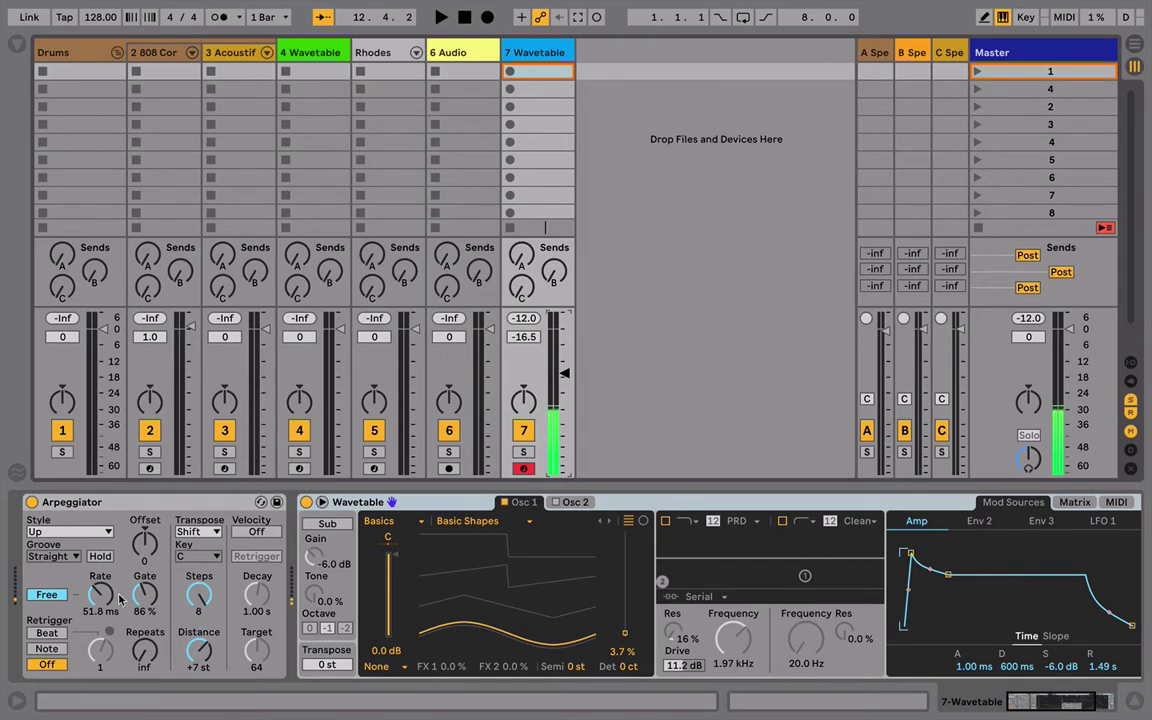
{"action": "mouse_move", "coordinate": [107, 606]}
{"action": "left_mouse_down"}
{"action": "mouse_move", "coordinate": [100, 588]}
{"action": "mouse_move", "coordinate": [100, 601]}
{"action": "left_mouse_up"}
Try an Arpeggiator distance of +12 st and play a test note from the C0 to D1 keyboard octave.
{"action": "left_click", "coordinate": [204, 668]}
{"action": "type", "text": "12"}
{"action": "key", "text": "Return"}
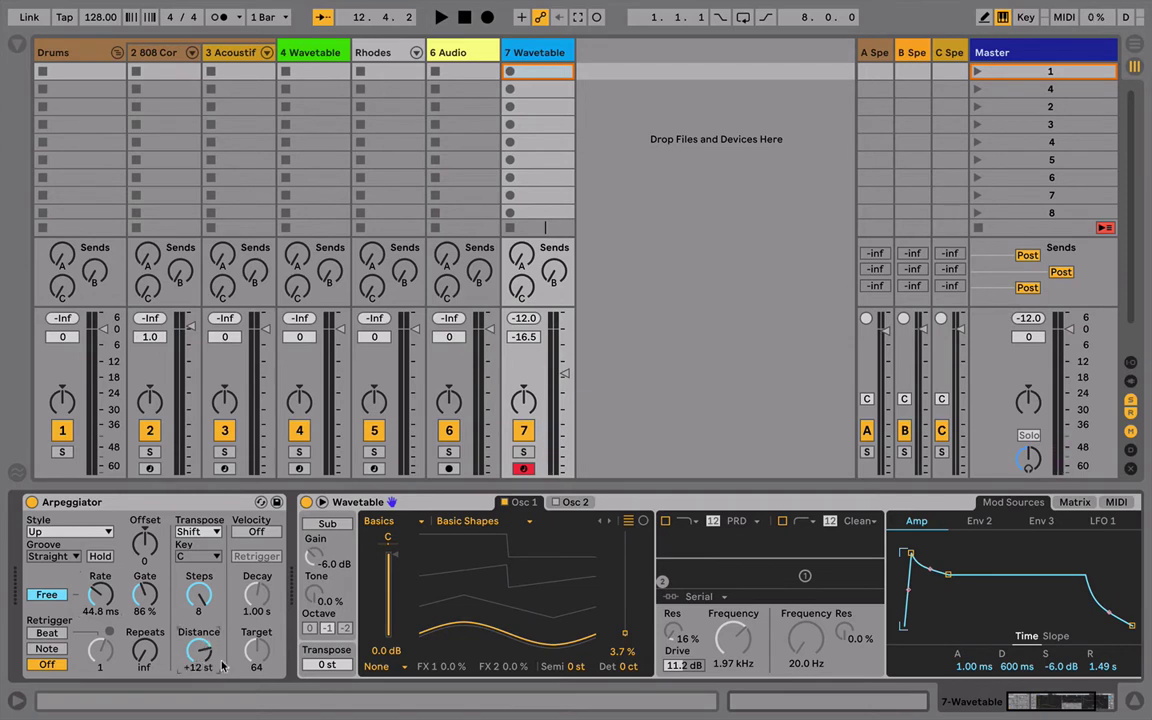
{"action": "key", "text": "z"}
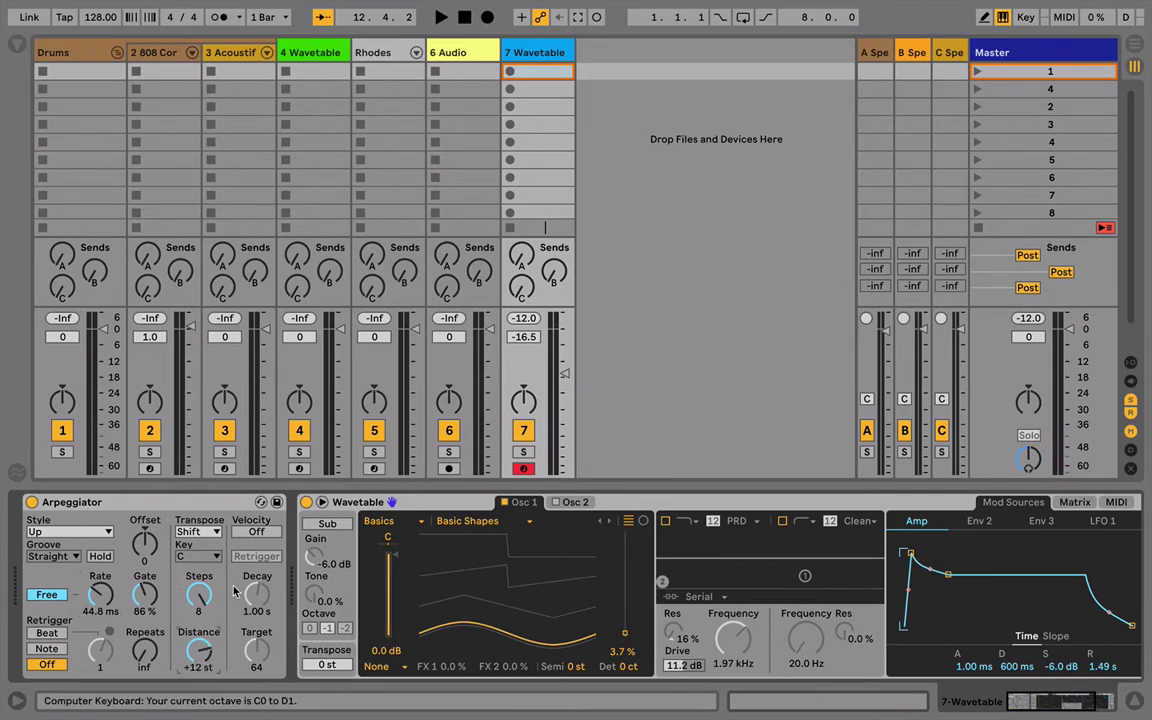
{"action": "key", "text": "a"}
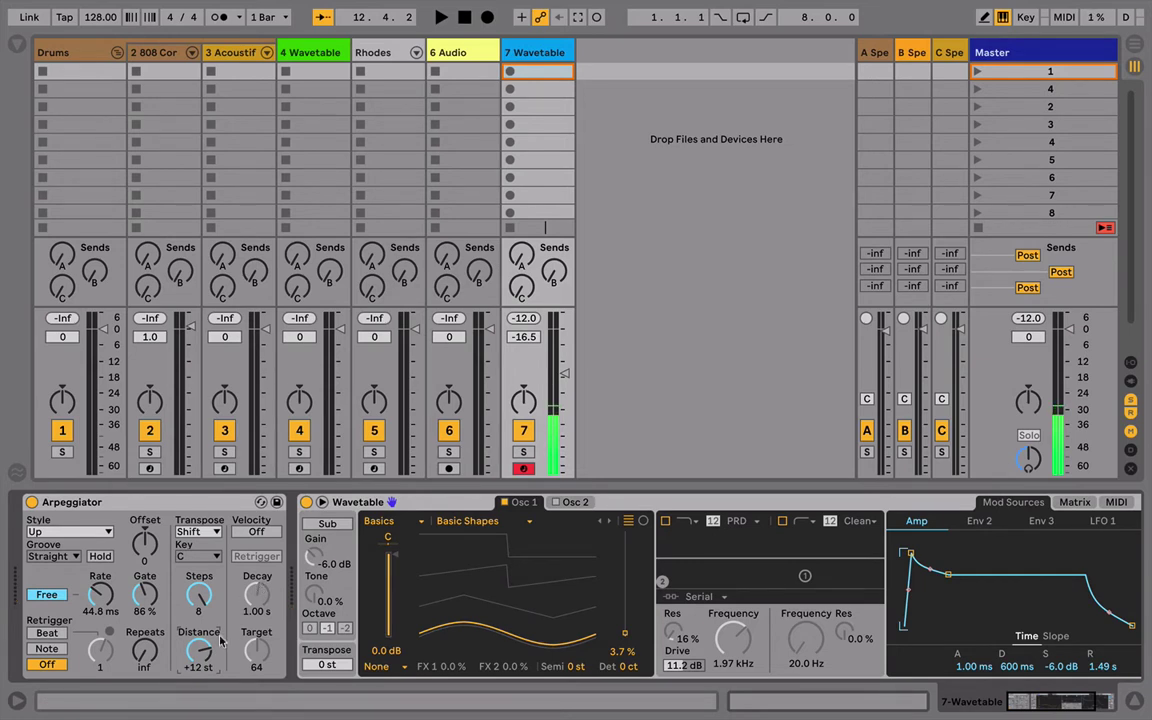
Set the Arpeggiator distance to +7 st, play a test note and set the computer keyboard octave to C1 to D2.
{"action": "type", "text": "7"}
{"action": "key", "text": "Return"}
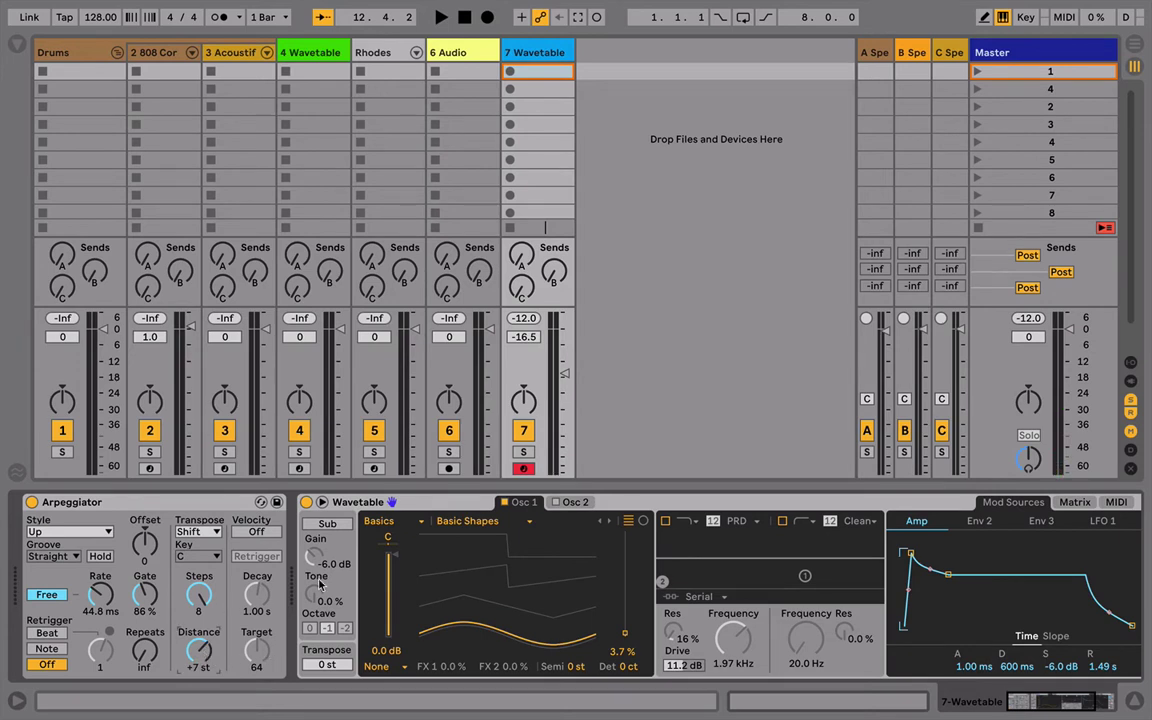
{"action": "key", "text": "a"}
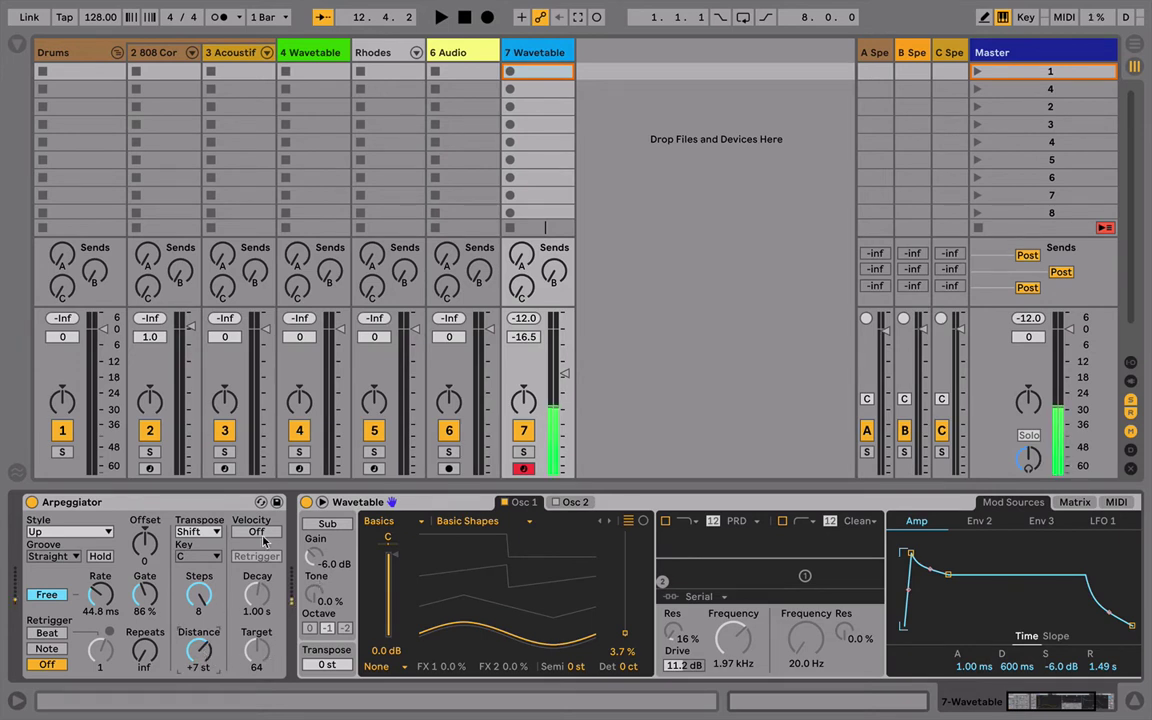
{"action": "key", "text": "z"}
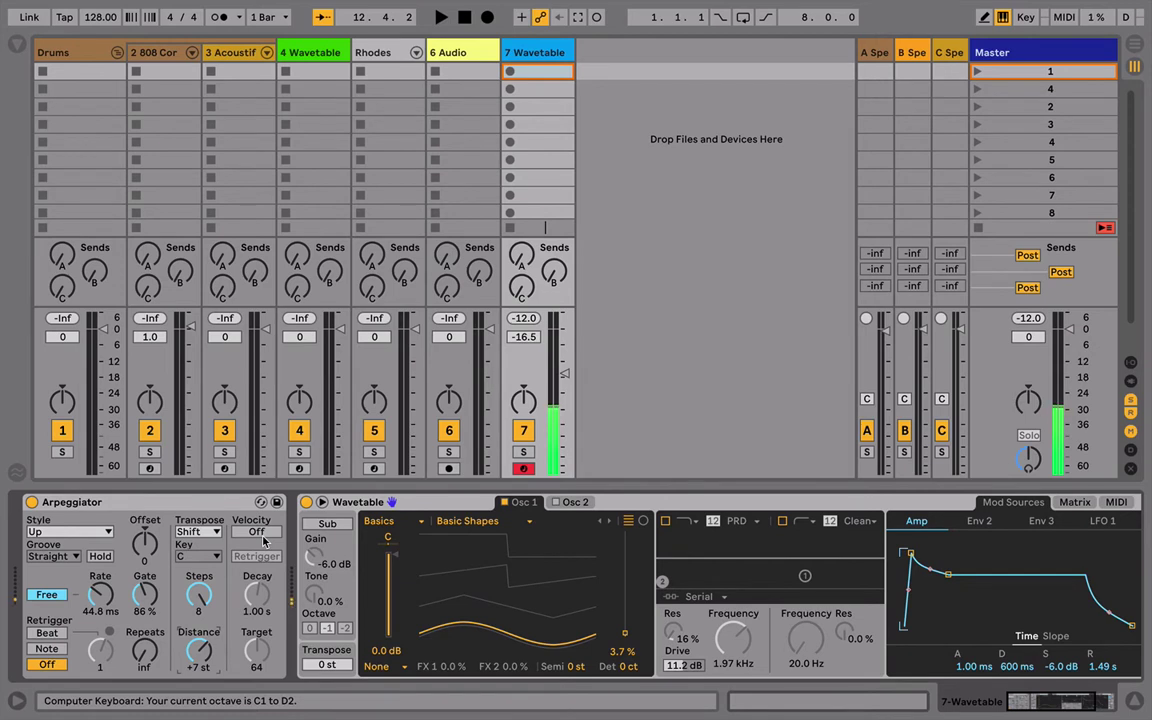
Shape Wavetable's amp envelope to 0 ms attack, 5.30 s decay, 0 dB sustain and 259 ms release.
{"action": "scroll", "coordinate": [613, 630], "scroll_direction": "right", "scroll_amount": 2}
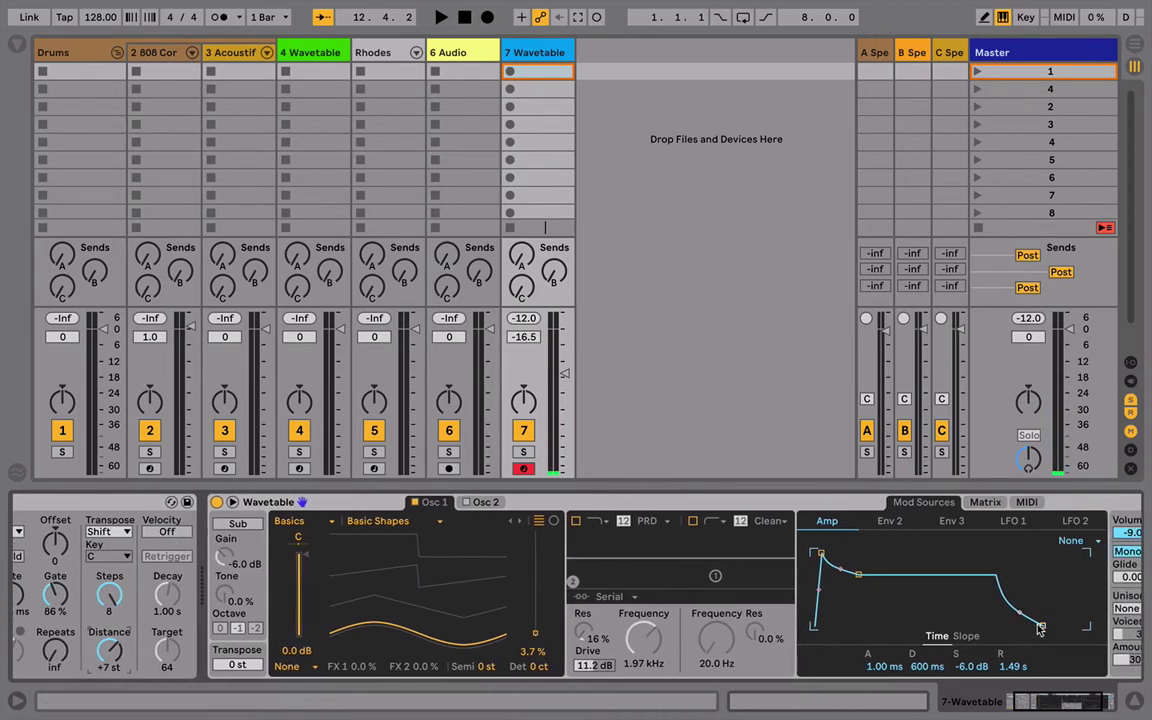
{"action": "left_click_drag", "start_coordinate": [1042, 626], "coordinate": [995, 625]}
{"action": "left_click_drag", "start_coordinate": [858, 574], "coordinate": [815, 552]}
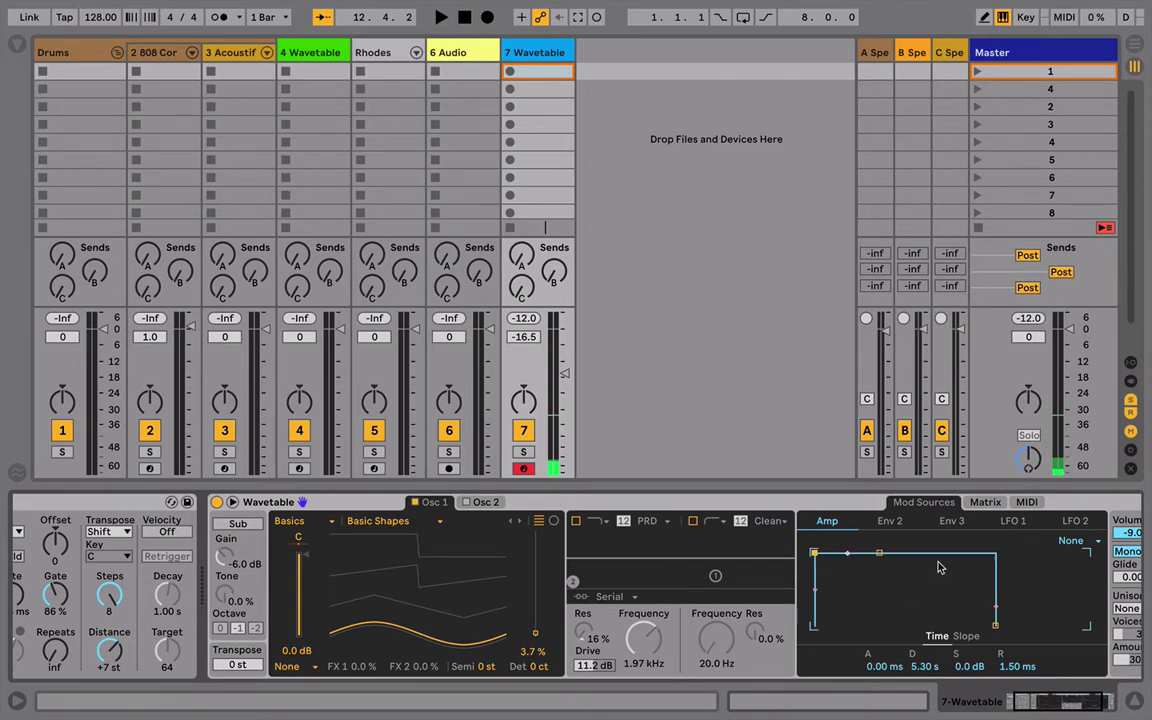
{"action": "left_click_drag", "start_coordinate": [995, 625], "coordinate": [1025, 626]}
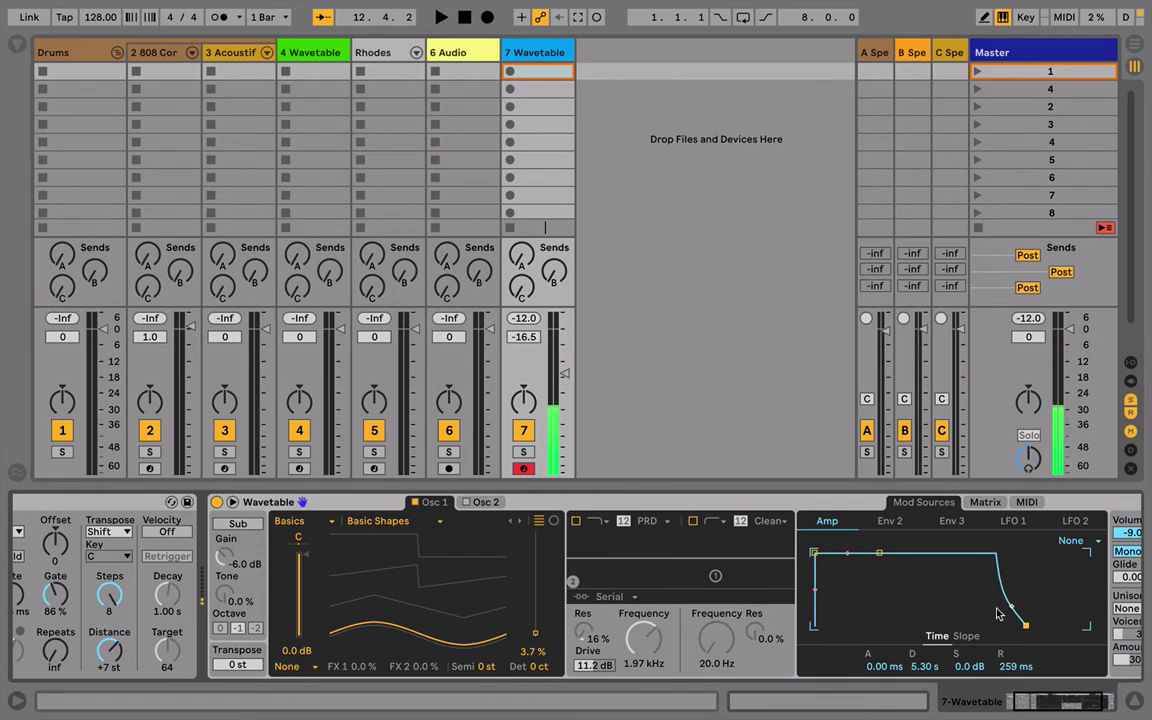
Make the amp envelope percussive with a 375 ms decay, -inf dB sustain and 1.50 ms release.
{"action": "left_click_drag", "start_coordinate": [876, 554], "coordinate": [867, 625]}
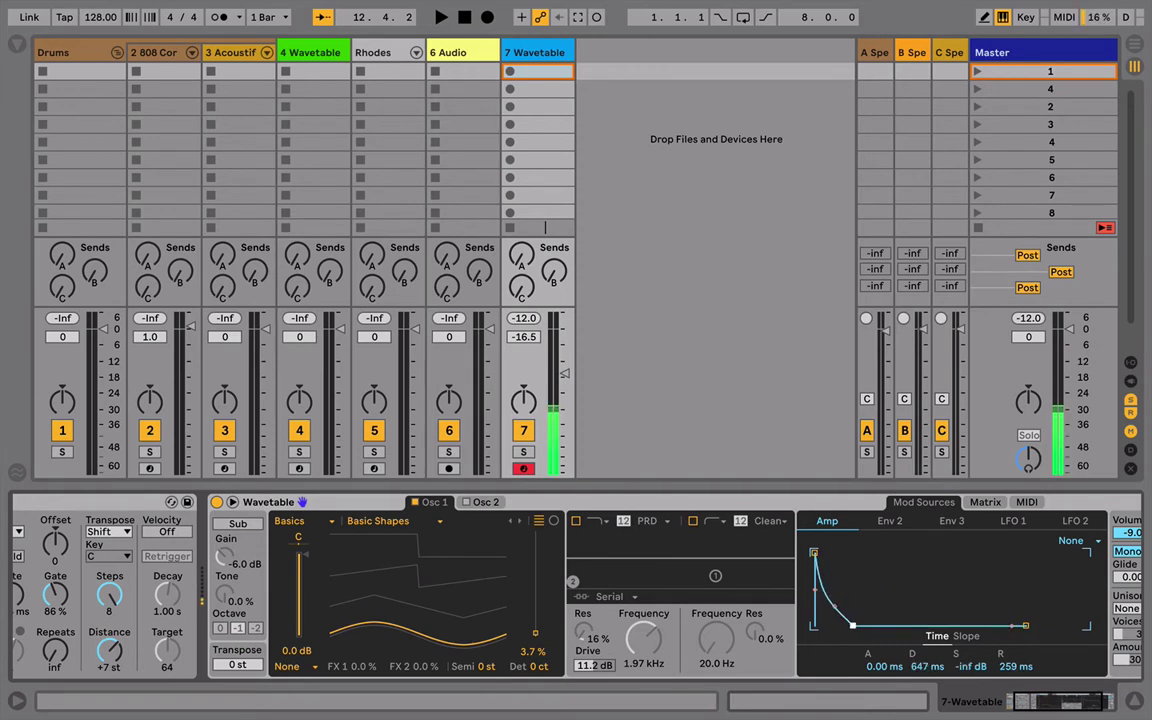
{"action": "left_click_drag", "start_coordinate": [853, 625], "coordinate": [848, 625]}
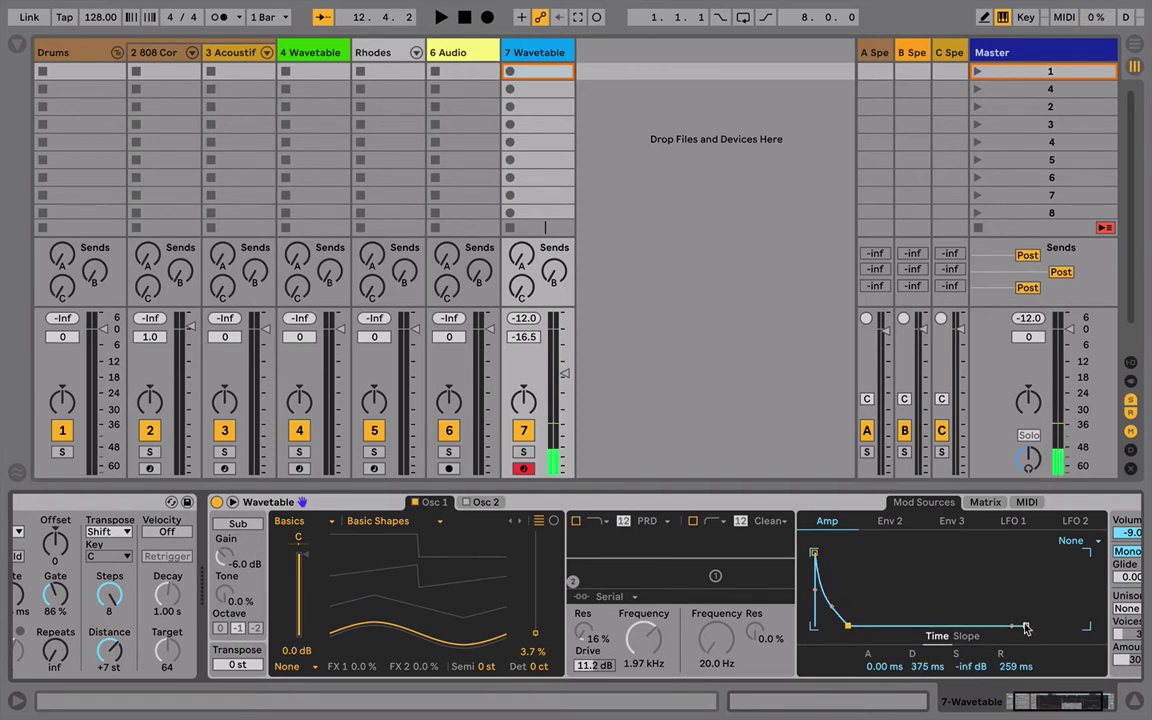
{"action": "left_click_drag", "start_coordinate": [1026, 625], "coordinate": [995, 625]}
Set oscillator 1's wavetable position to 57 % and its effect mode to Modern, leaving Fold at 0.0 %.
{"action": "scroll", "coordinate": [687, 645], "scroll_direction": "left", "scroll_amount": 3}
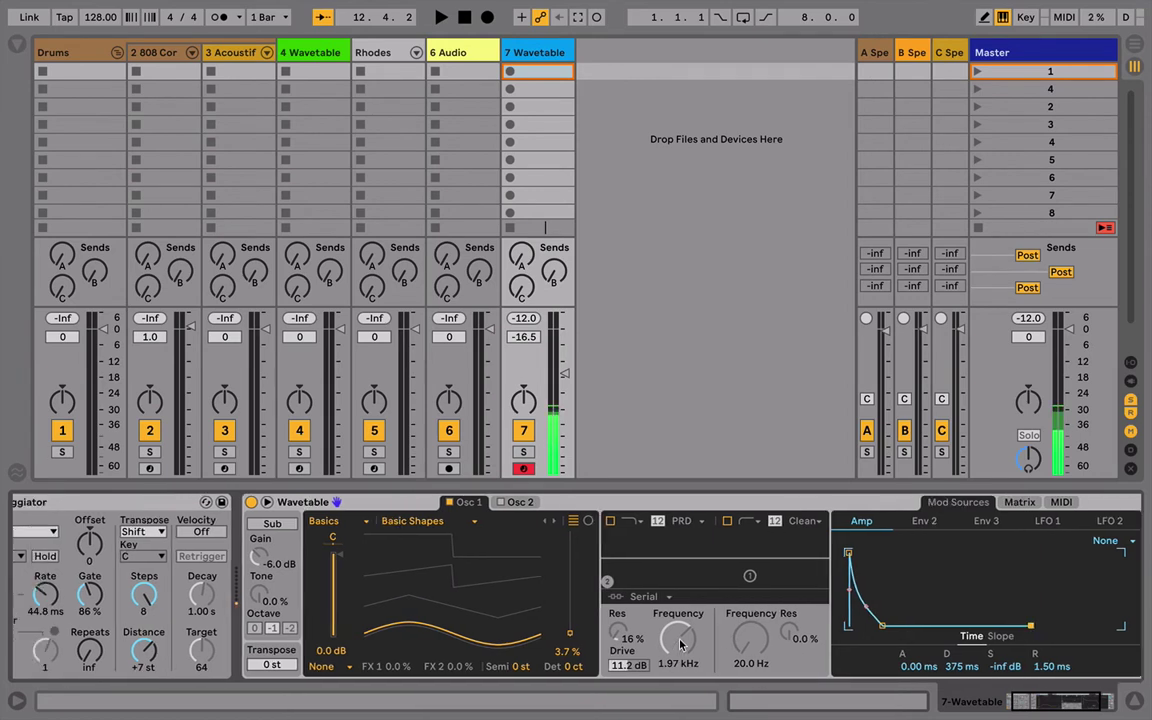
{"action": "left_click_drag", "start_coordinate": [586, 635], "coordinate": [586, 563]}
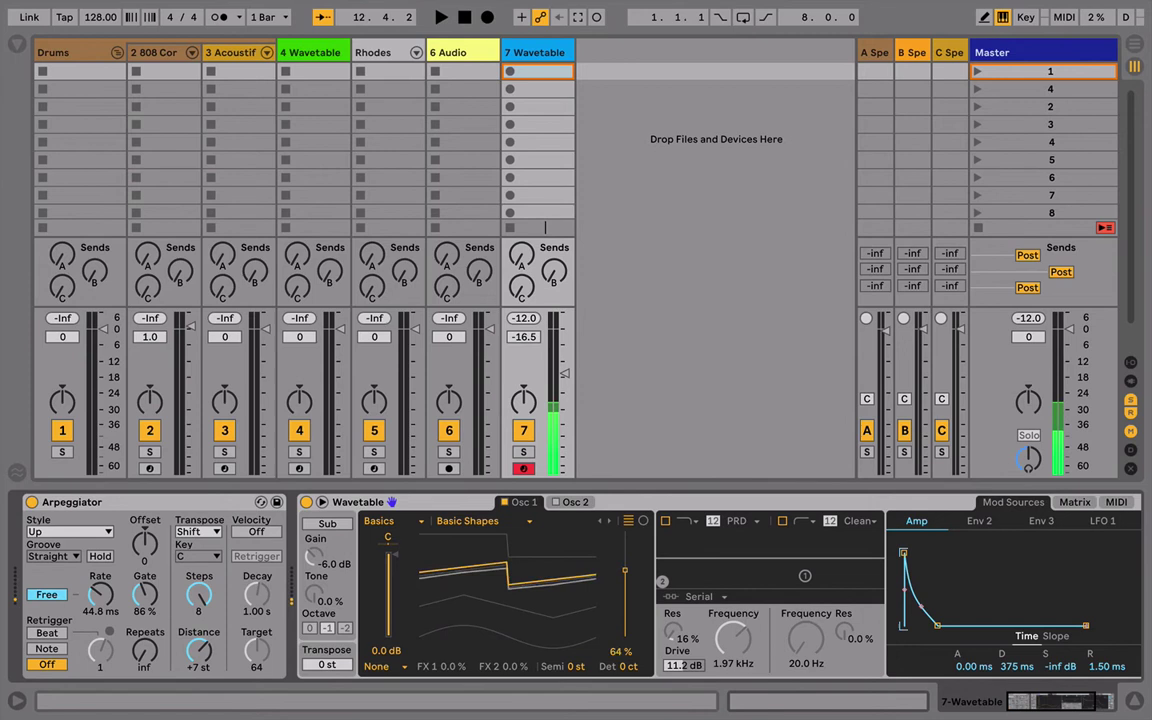
{"action": "left_click", "coordinate": [372, 667]}
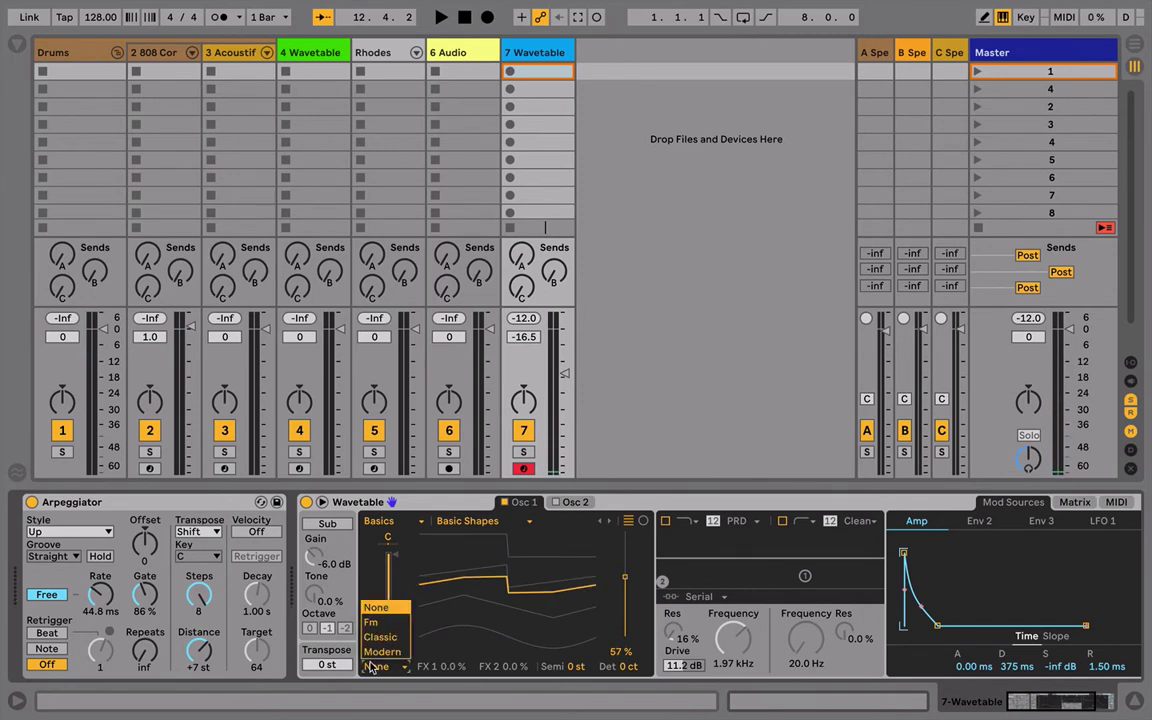
{"action": "left_click", "coordinate": [400, 655]}
{"action": "mouse_move", "coordinate": [511, 672]}
{"action": "left_mouse_down"}
{"action": "mouse_move", "coordinate": [511, 625]}
{"action": "mouse_move", "coordinate": [512, 673]}
{"action": "left_mouse_up"}
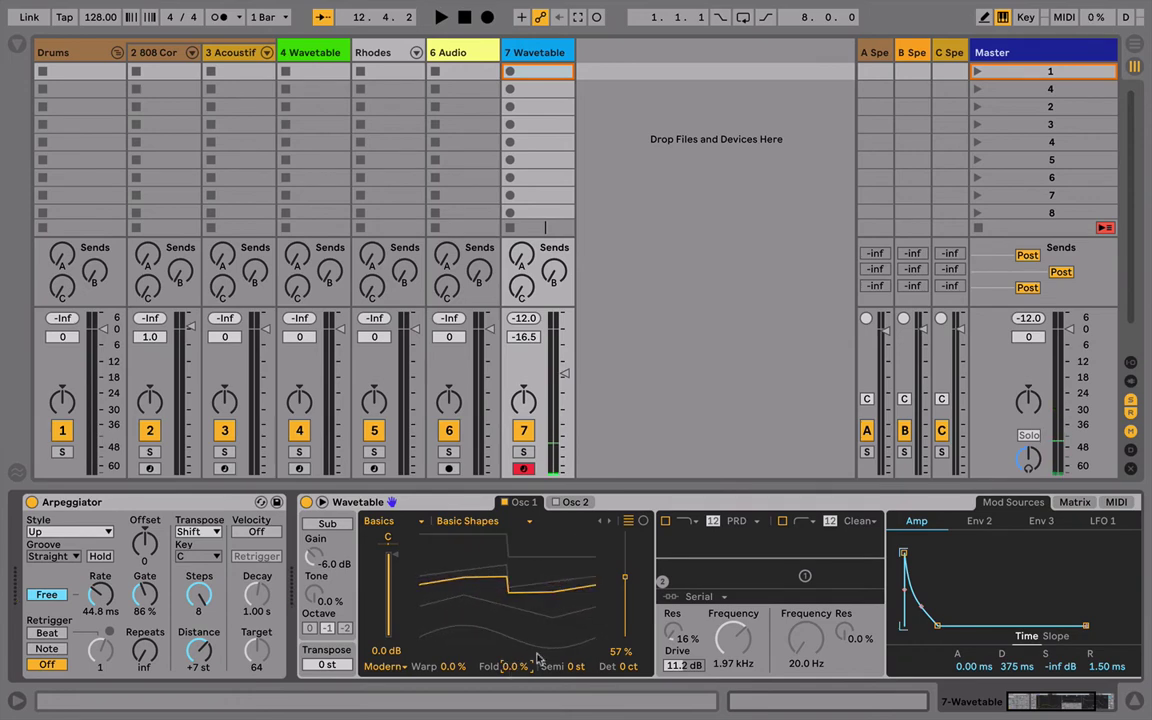
{"action": "scroll", "coordinate": [632, 628], "scroll_direction": "right", "scroll_amount": 3}
{"action": "scroll", "coordinate": [632, 628], "scroll_direction": "left", "scroll_amount": 3}
{"action": "key", "text": "ctrl+f"}
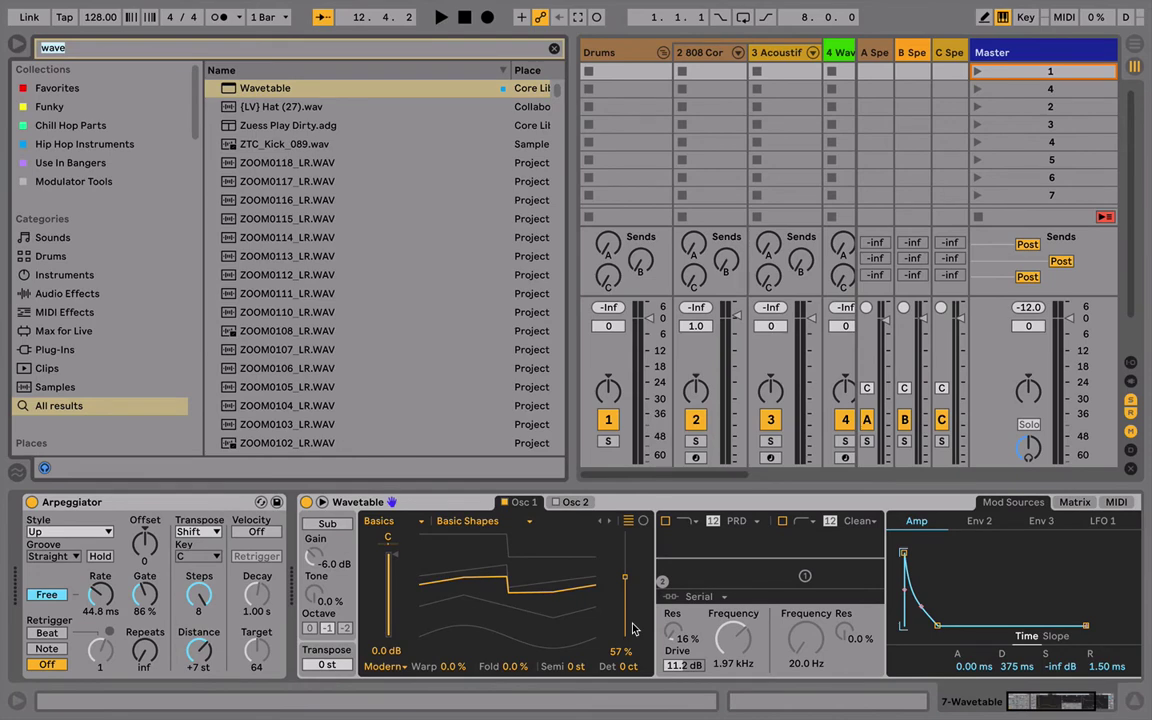
{"action": "type", "text": "satu"}
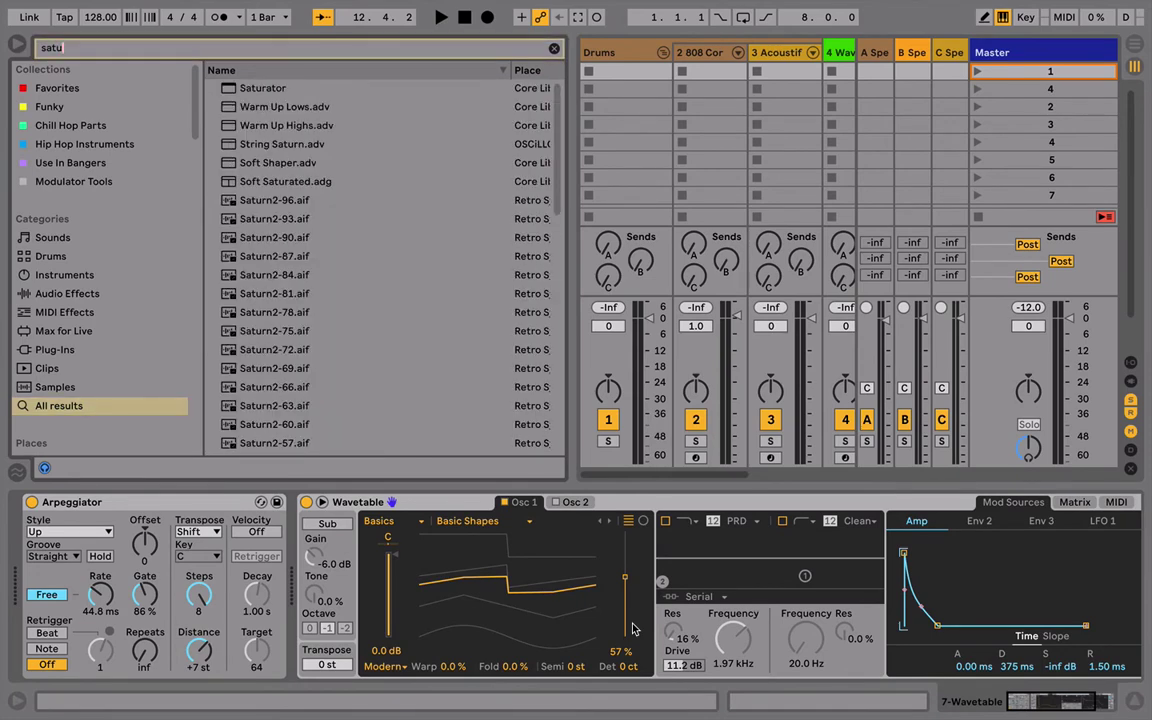
{"action": "key", "text": "BackSpace"}
{"action": "key", "text": "BackSpace"}
{"action": "key", "text": "BackSpace"}
{"action": "key", "text": "BackSpace"}
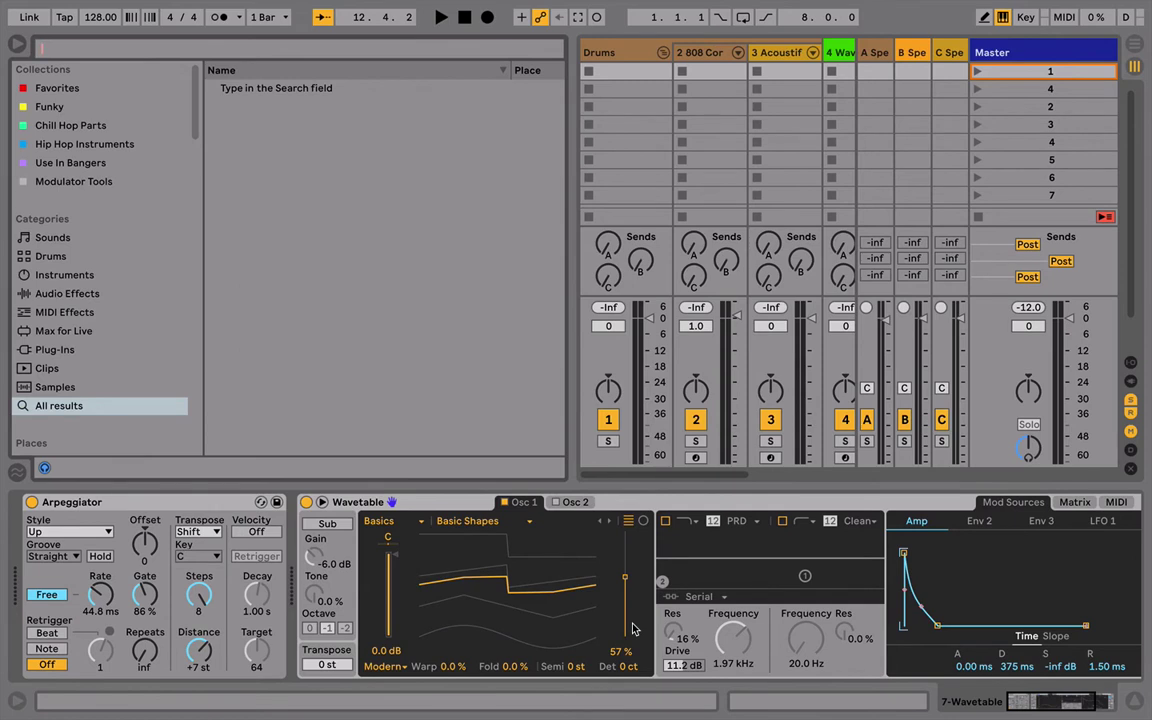
Find the Delay effect in the browser and load it after Wavetable on track 7.
{"action": "type", "text": "delay"}
{"action": "key", "text": "Down"}
{"action": "key", "text": "Down"}
{"action": "key", "text": "Down"}
{"action": "key", "text": "Return"}
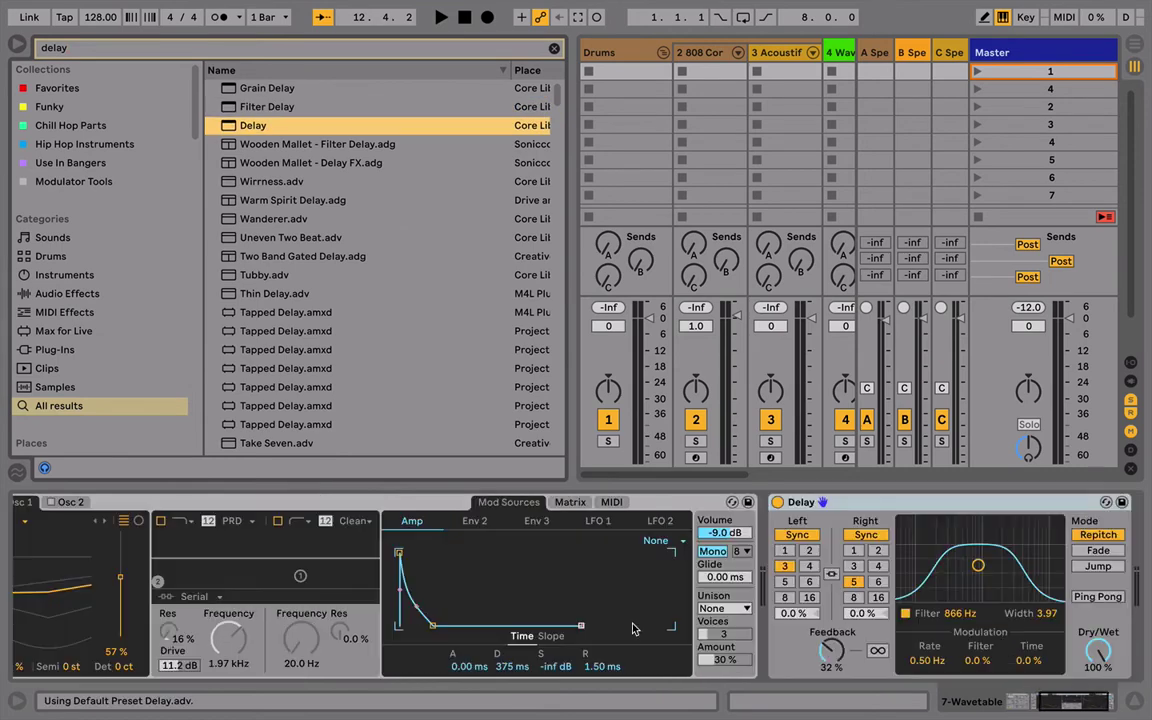
Switch both Delay channels from sync to free time, with 9.80 ms on the left channel and 19.2 ms on the right.
{"action": "left_click", "coordinate": [799, 535]}
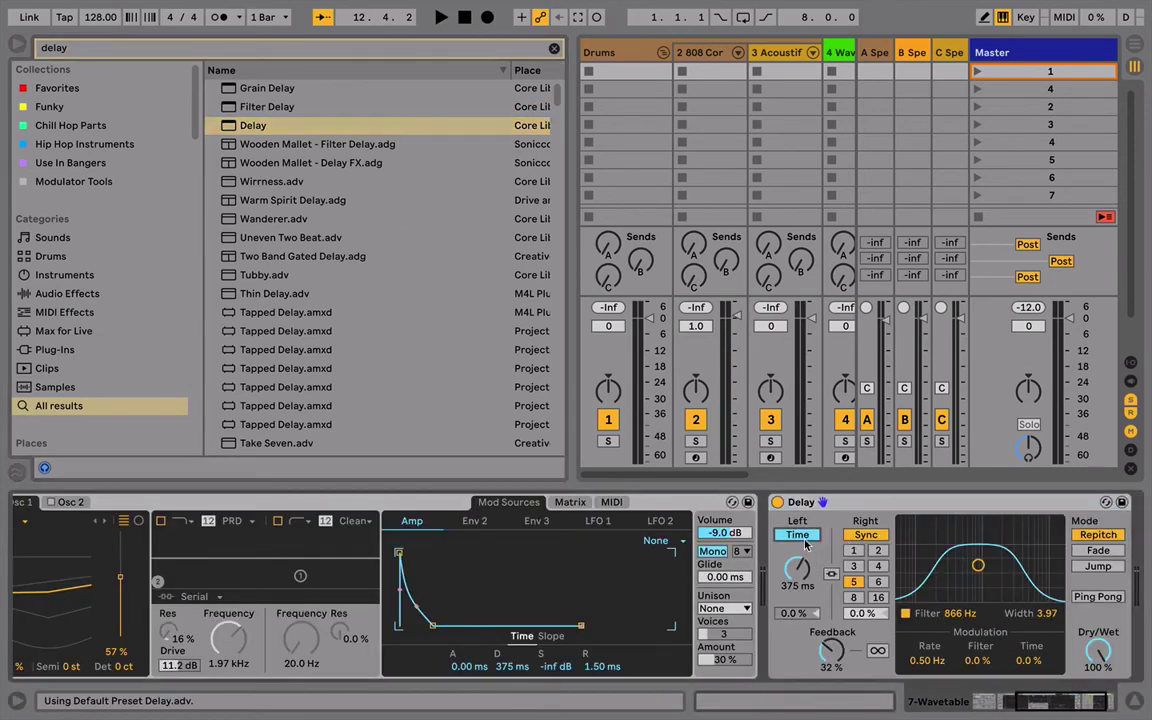
{"action": "left_click", "coordinate": [856, 537]}
{"action": "left_click_drag", "start_coordinate": [815, 584], "coordinate": [815, 665]}
{"action": "left_click_drag", "start_coordinate": [858, 574], "coordinate": [858, 640]}
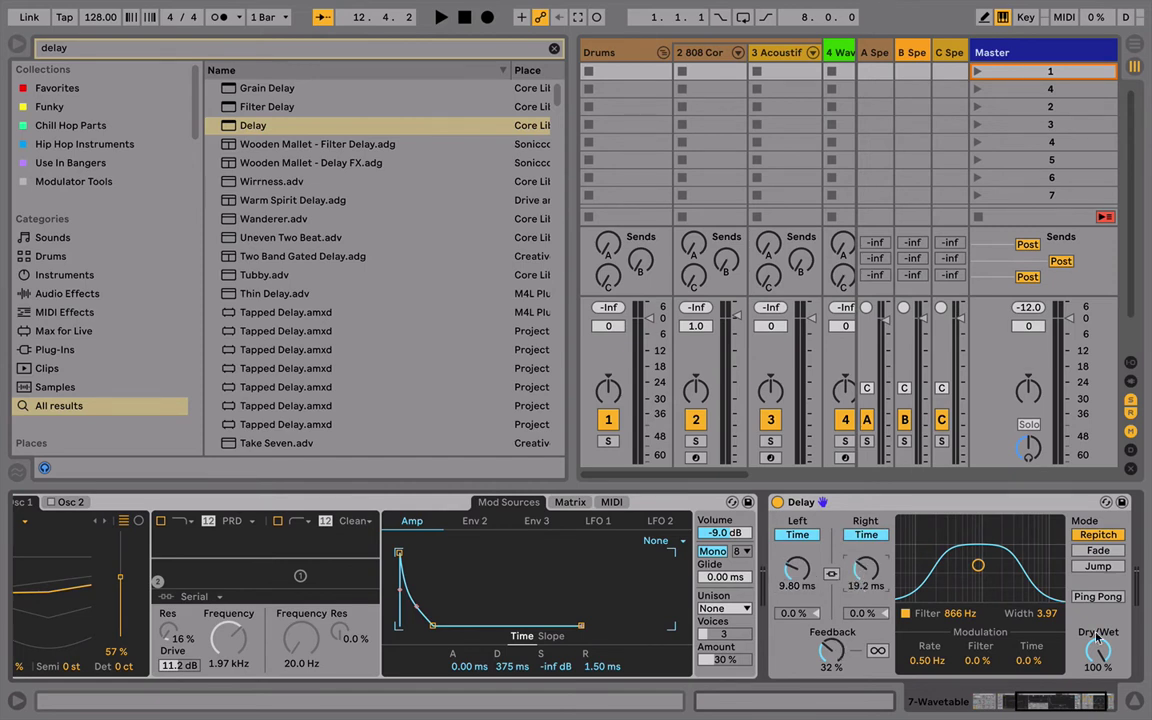
Set Delay's filter to 1.61 kHz with a width of 3.41, its dry/wet to 51 % and feedback to 66 %.
{"action": "left_click_drag", "start_coordinate": [1098, 650], "coordinate": [1098, 700]}
{"action": "left_click_drag", "start_coordinate": [979, 566], "coordinate": [995, 570]}
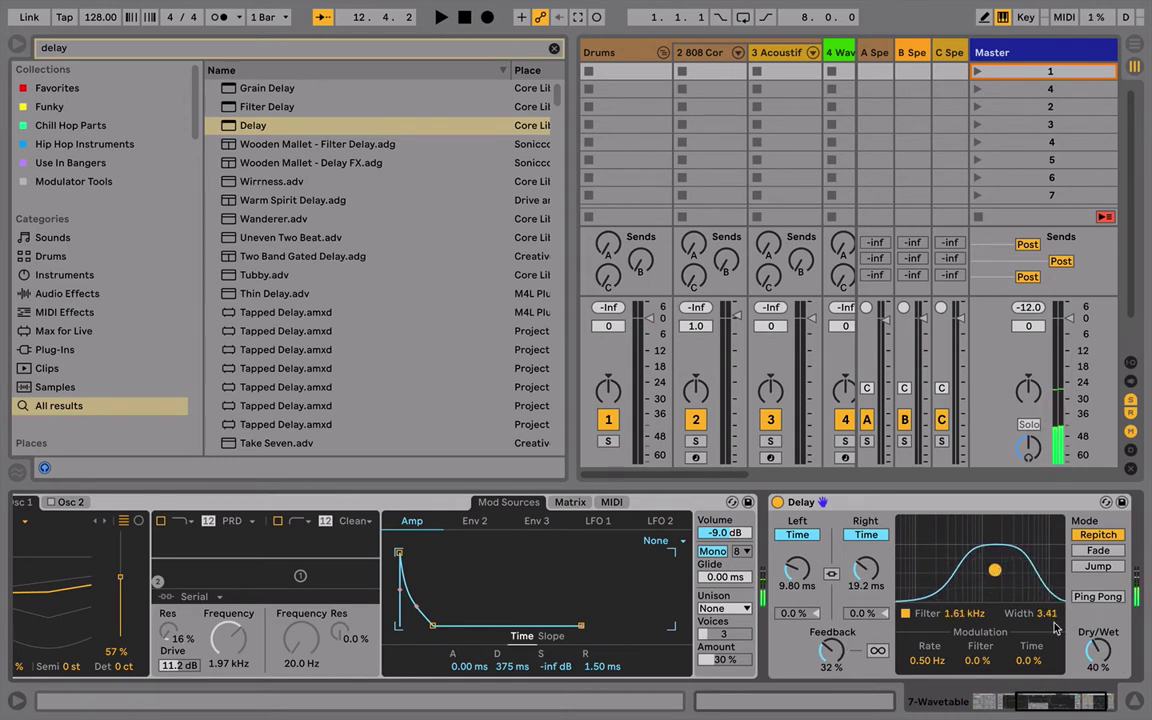
{"action": "left_click_drag", "start_coordinate": [1086, 636], "coordinate": [1086, 631]}
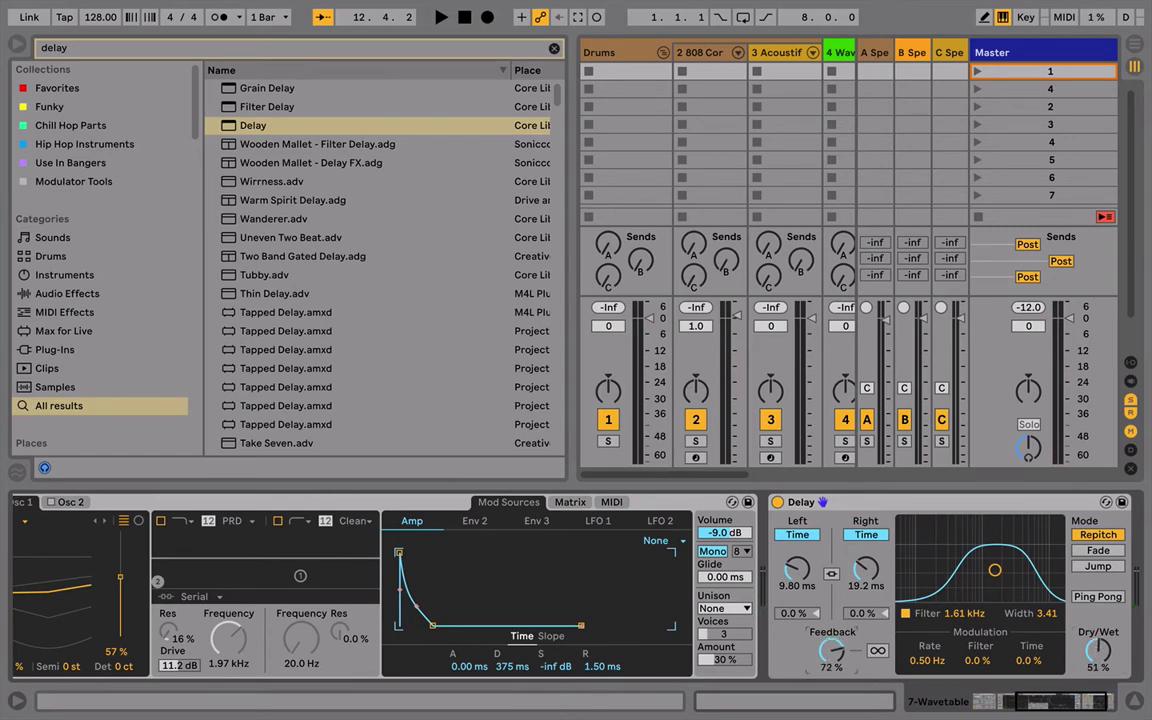
{"action": "left_click_drag", "start_coordinate": [825, 650], "coordinate": [825, 656]}
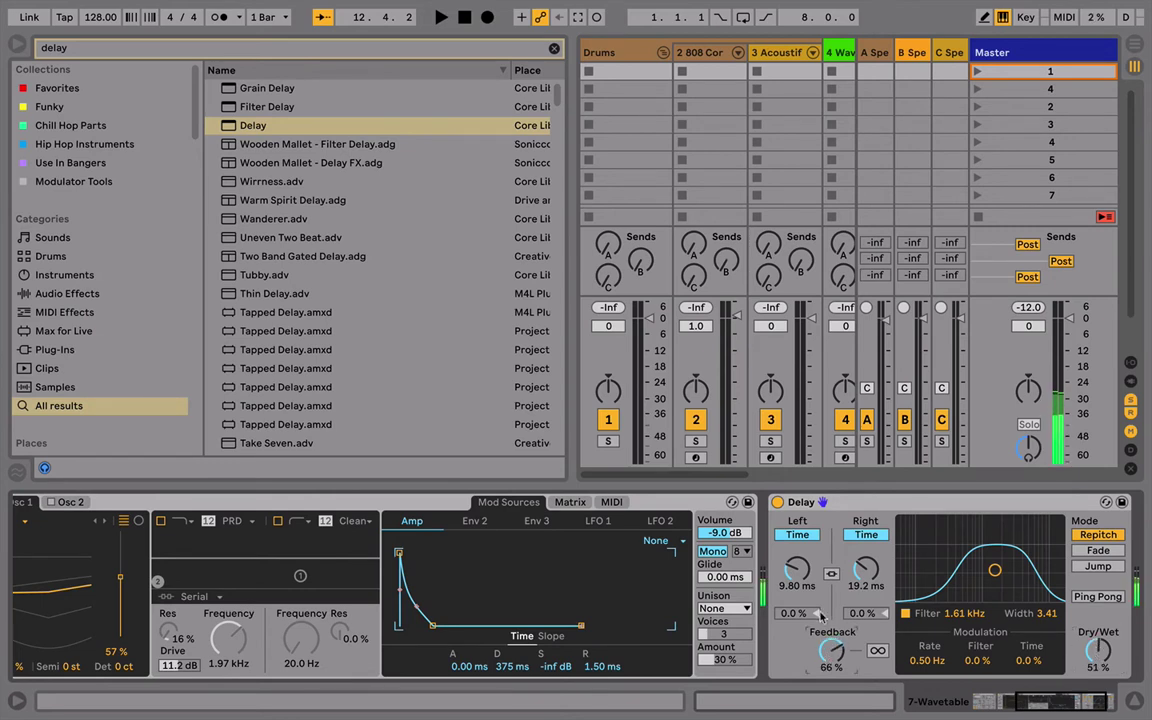
Group Arpeggiator, Wavetable and Delay into one Instrument Rack.
{"action": "scroll", "coordinate": [716, 553], "scroll_direction": "left", "scroll_amount": 5}
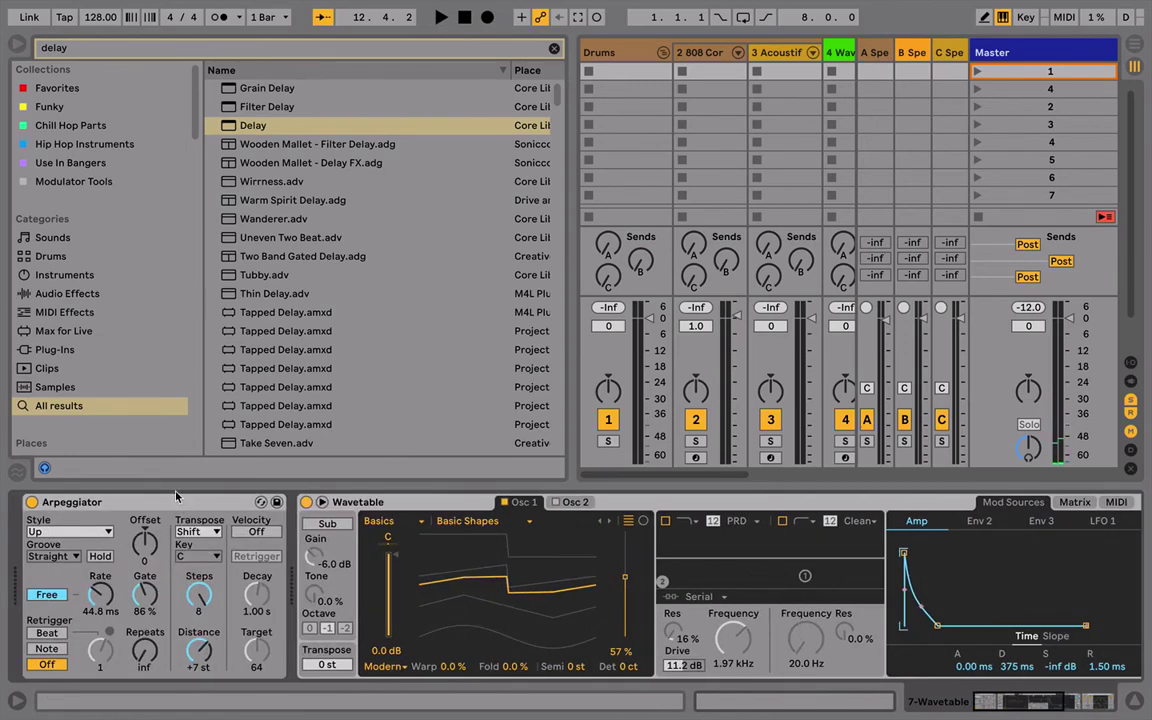
{"action": "scroll", "coordinate": [176, 500], "scroll_direction": "right", "scroll_amount": 5}
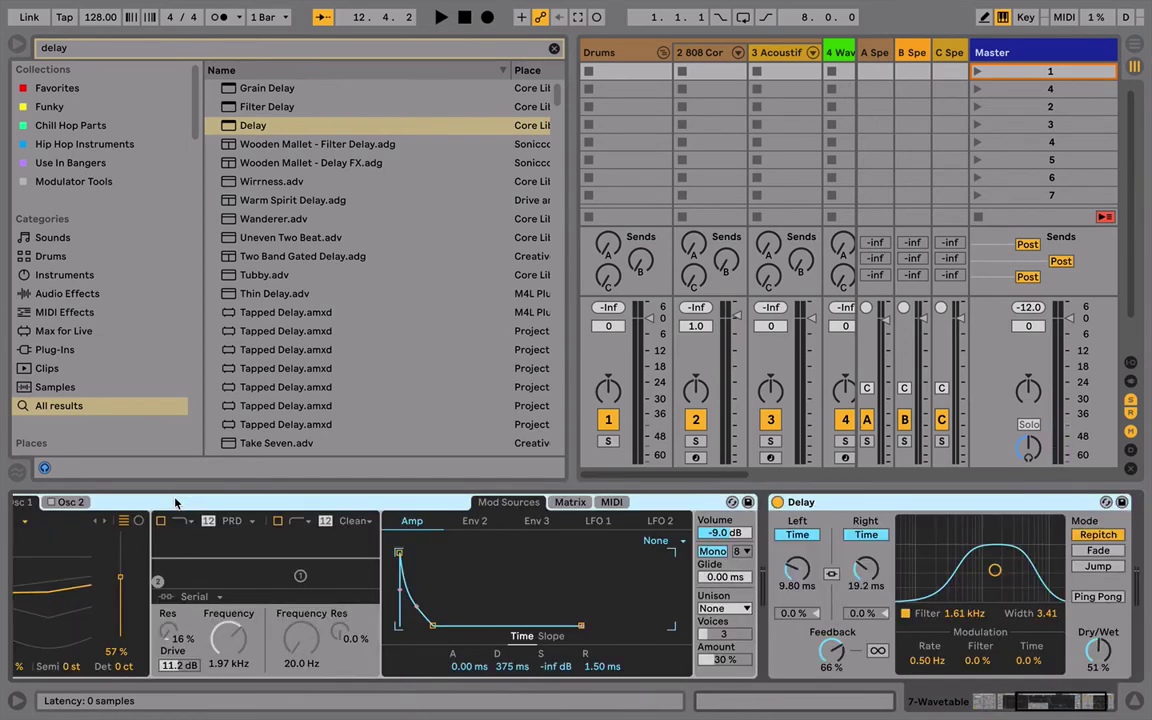
{"action": "scroll", "coordinate": [176, 503], "scroll_direction": "left", "scroll_amount": 5}
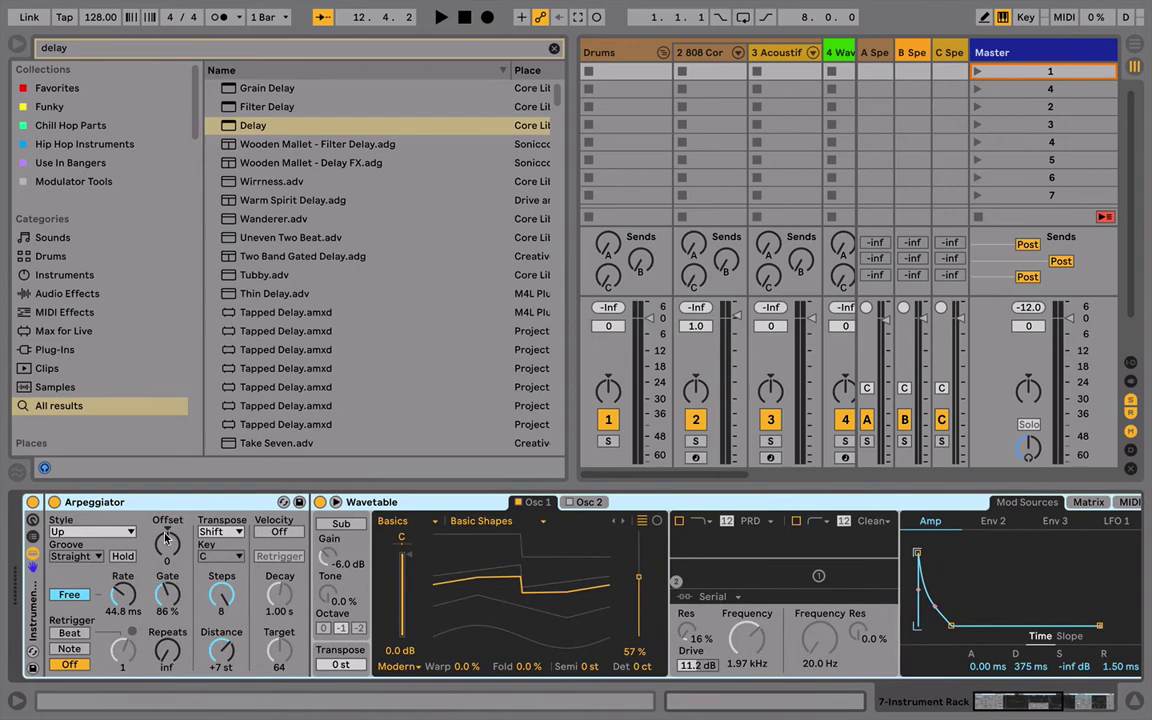
Map Arpeggiator's free rate to Macro 1 and its transpose steps to Macro 2.
{"action": "right_click", "coordinate": [120, 595]}
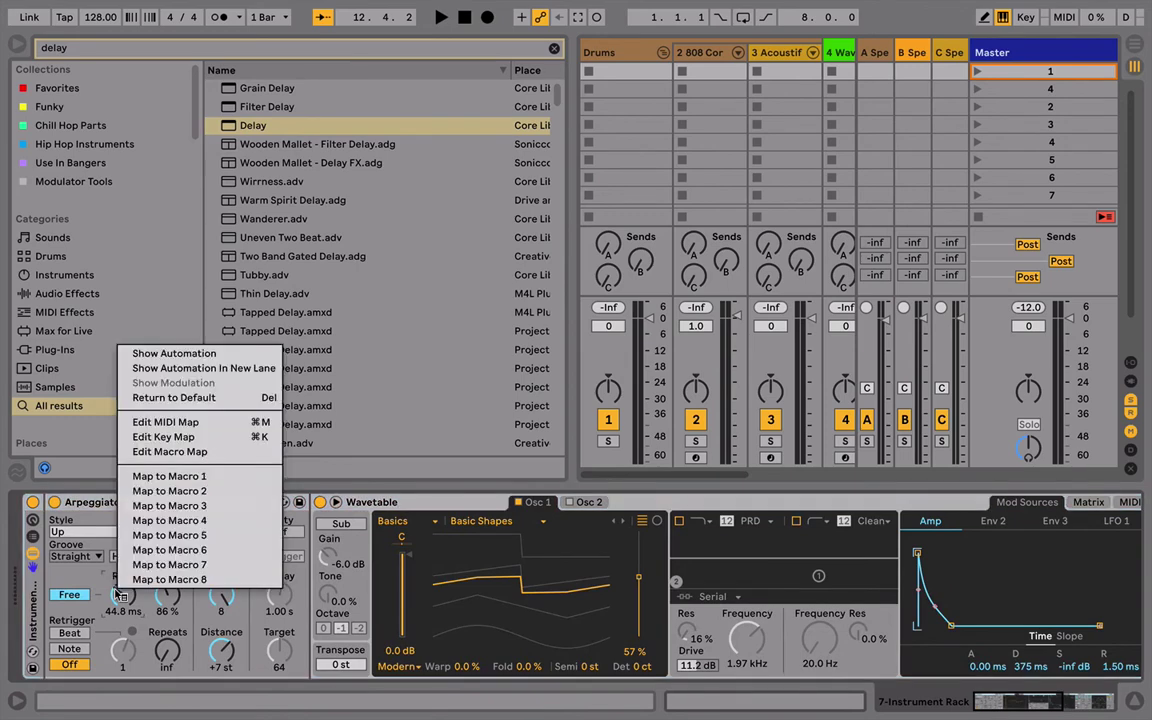
{"action": "left_click", "coordinate": [188, 477]}
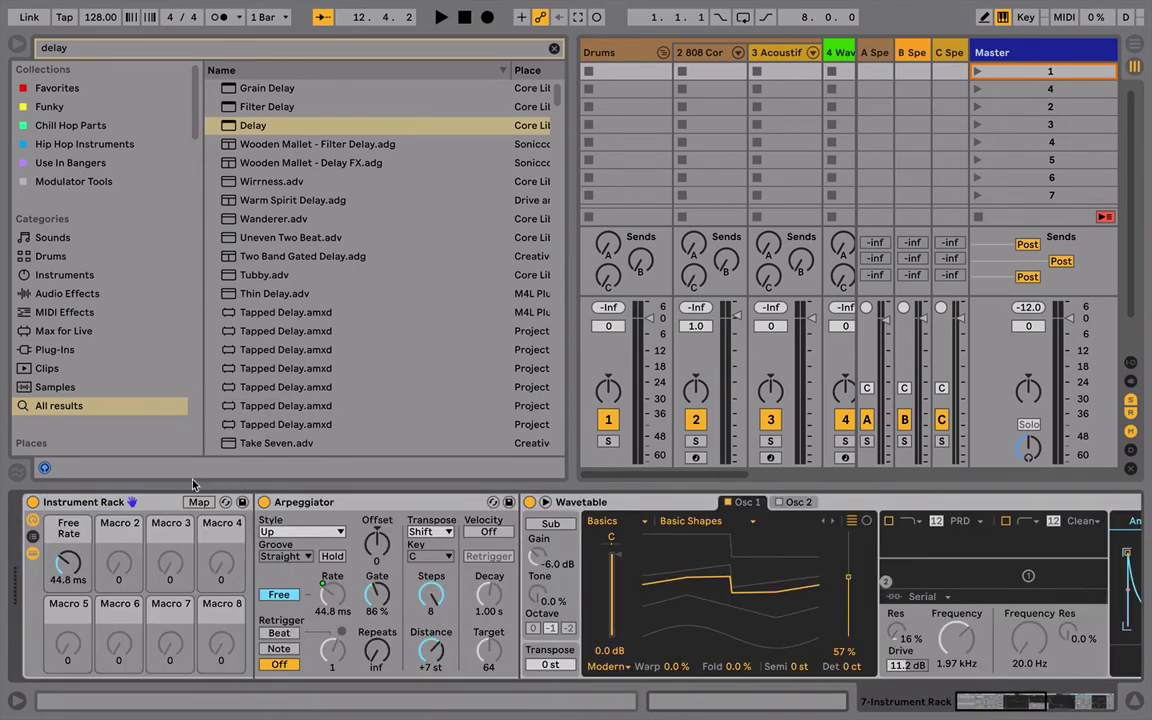
{"action": "right_click", "coordinate": [436, 612]}
{"action": "left_click", "coordinate": [516, 509]}
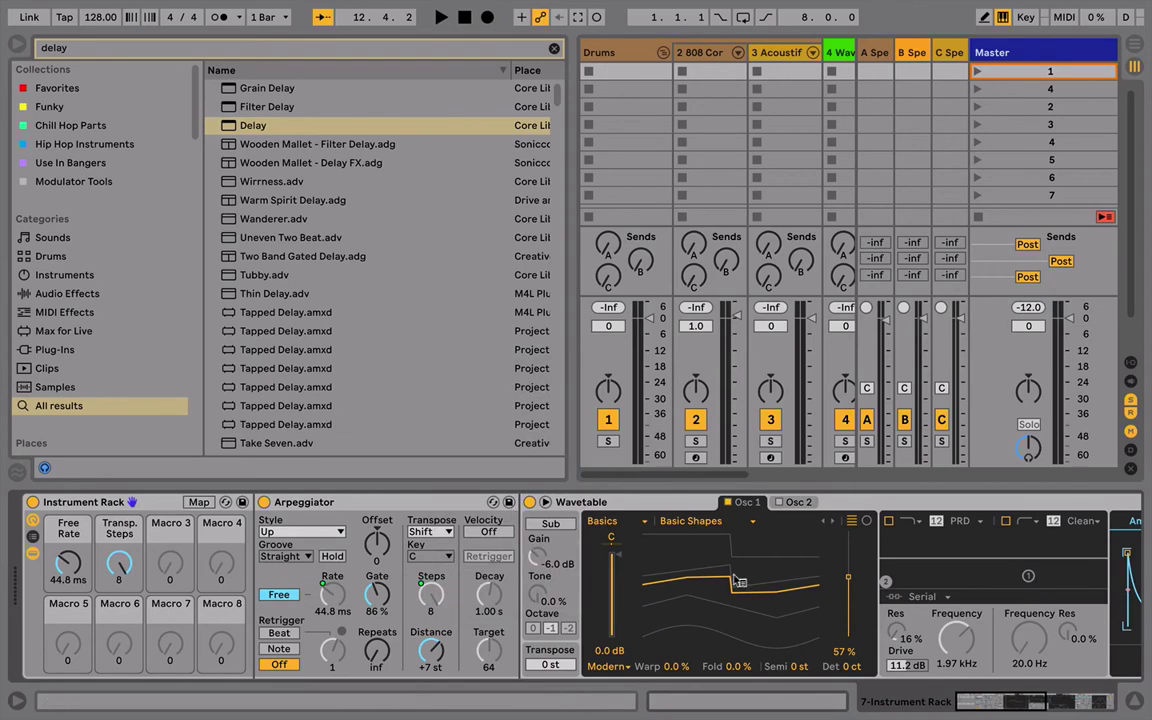
Map Wavetable's oscillator 1 wave position to Macro 3 and its Fold amount to Macro 4.
{"action": "right_click", "coordinate": [849, 581]}
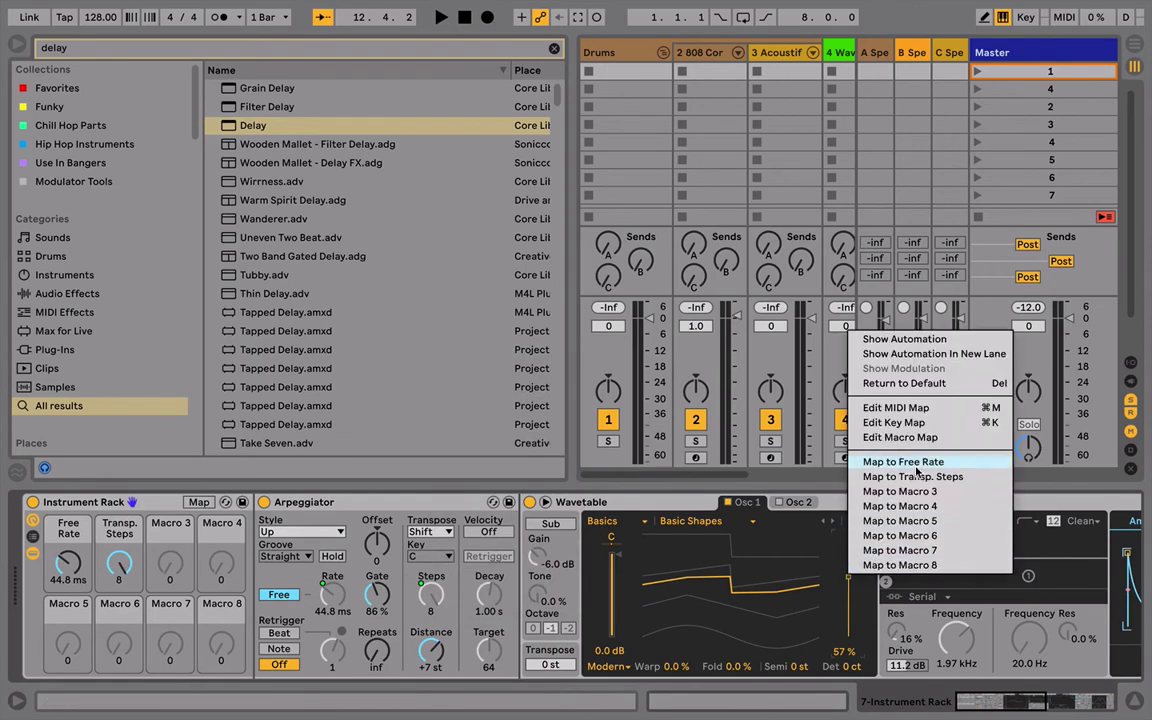
{"action": "left_click", "coordinate": [870, 494]}
{"action": "right_click", "coordinate": [737, 666]}
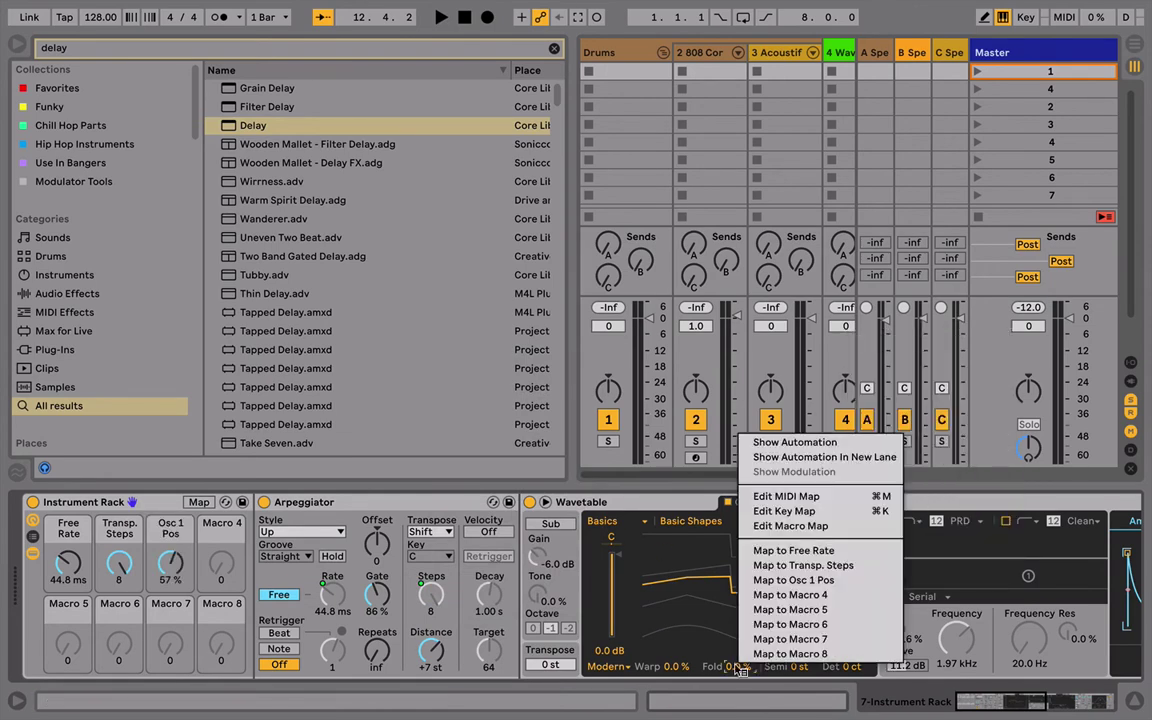
{"action": "left_click", "coordinate": [806, 597]}
Map the decay of Wavetable's amp envelope to Macro 5.
{"action": "scroll", "coordinate": [808, 603], "scroll_direction": "right", "scroll_amount": 10}
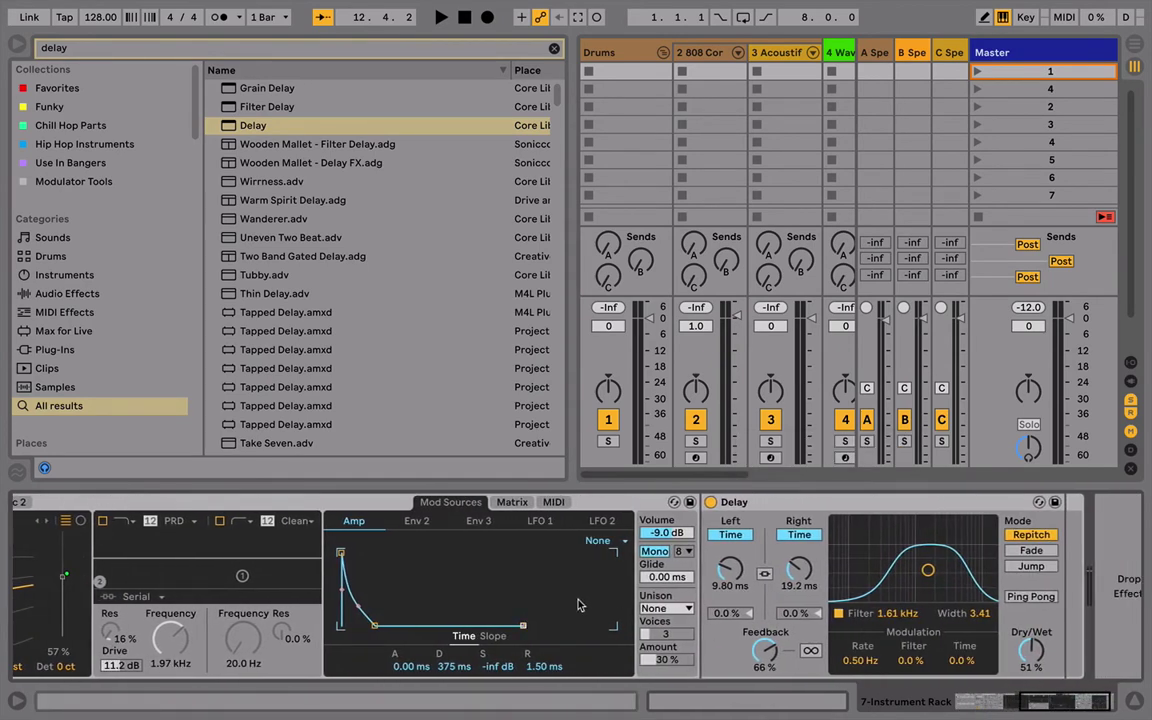
{"action": "right_click", "coordinate": [454, 666]}
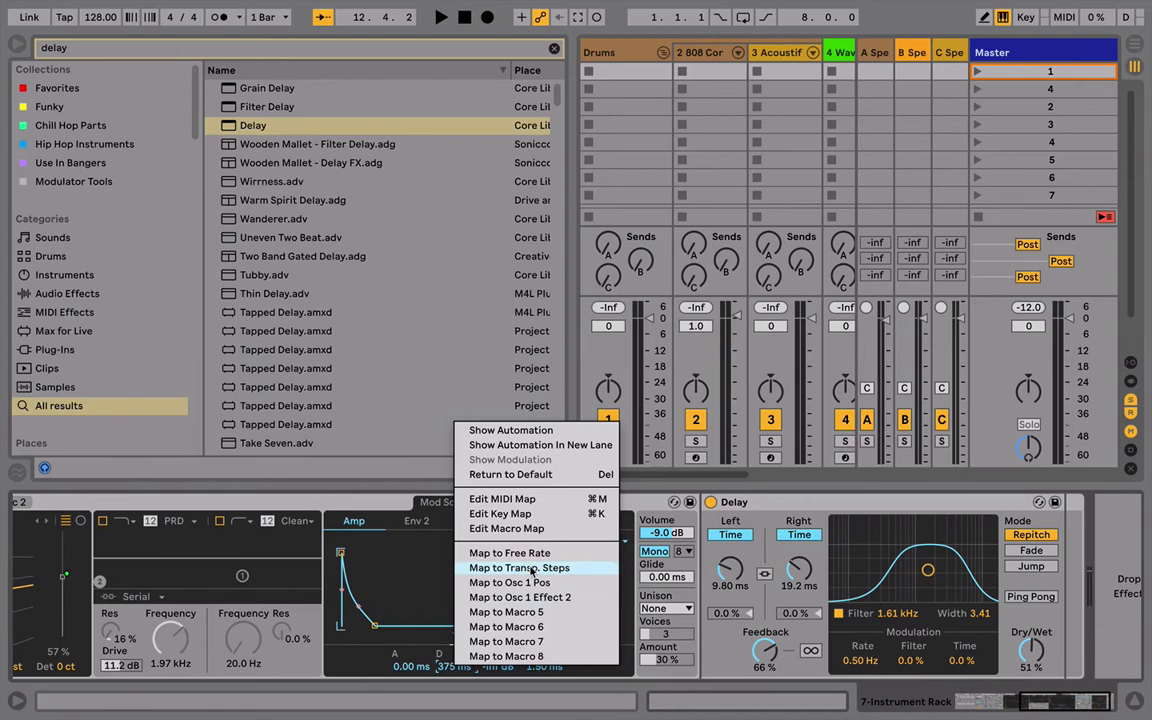
{"action": "left_click", "coordinate": [520, 624]}
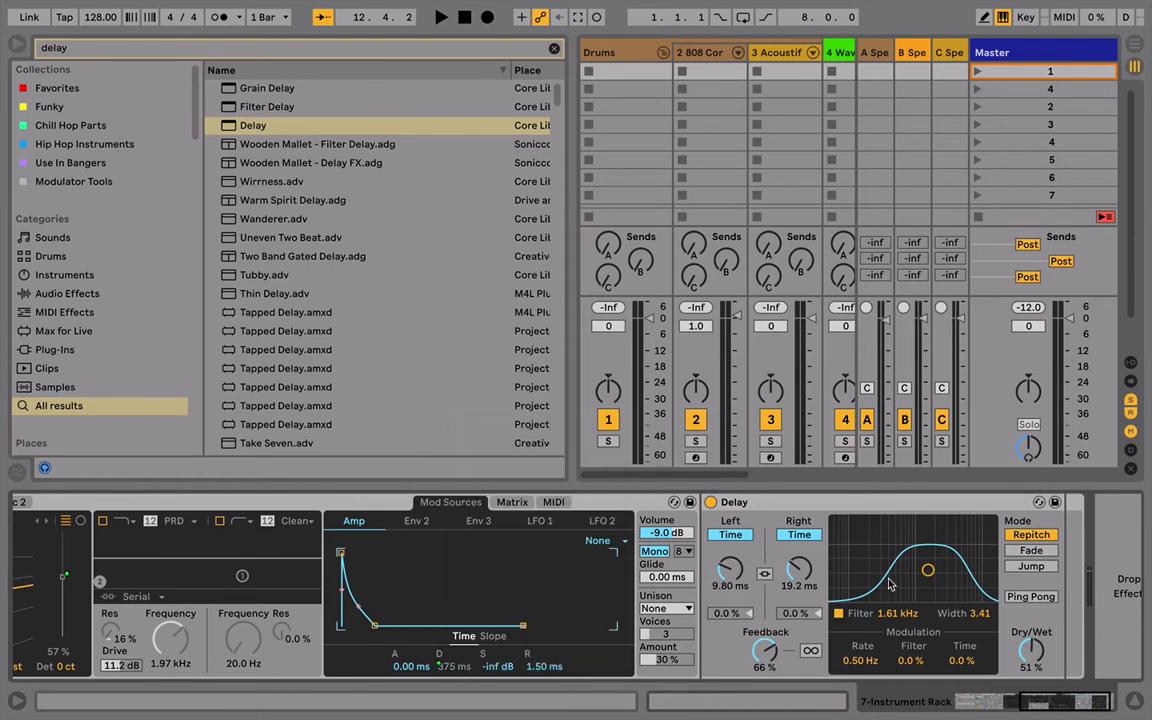
Map Delay's feedback to Macro 7 and both its left and right delay times to Macro 6.
{"action": "right_click", "coordinate": [766, 666]}
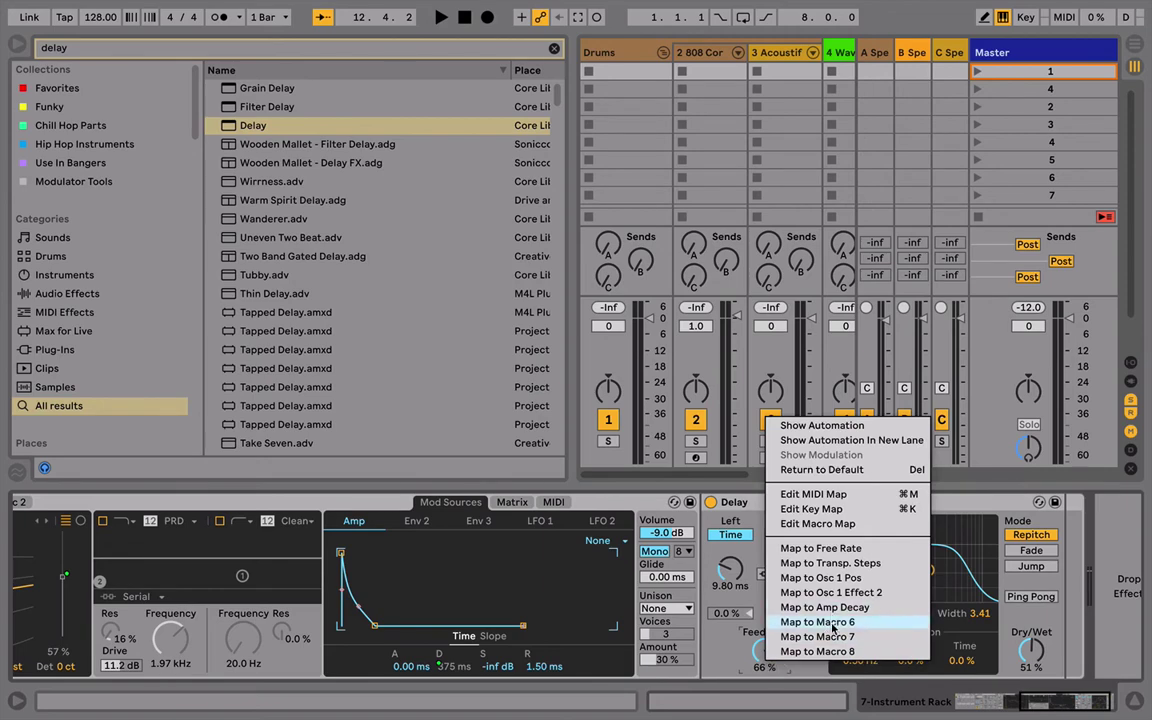
{"action": "left_click", "coordinate": [836, 637]}
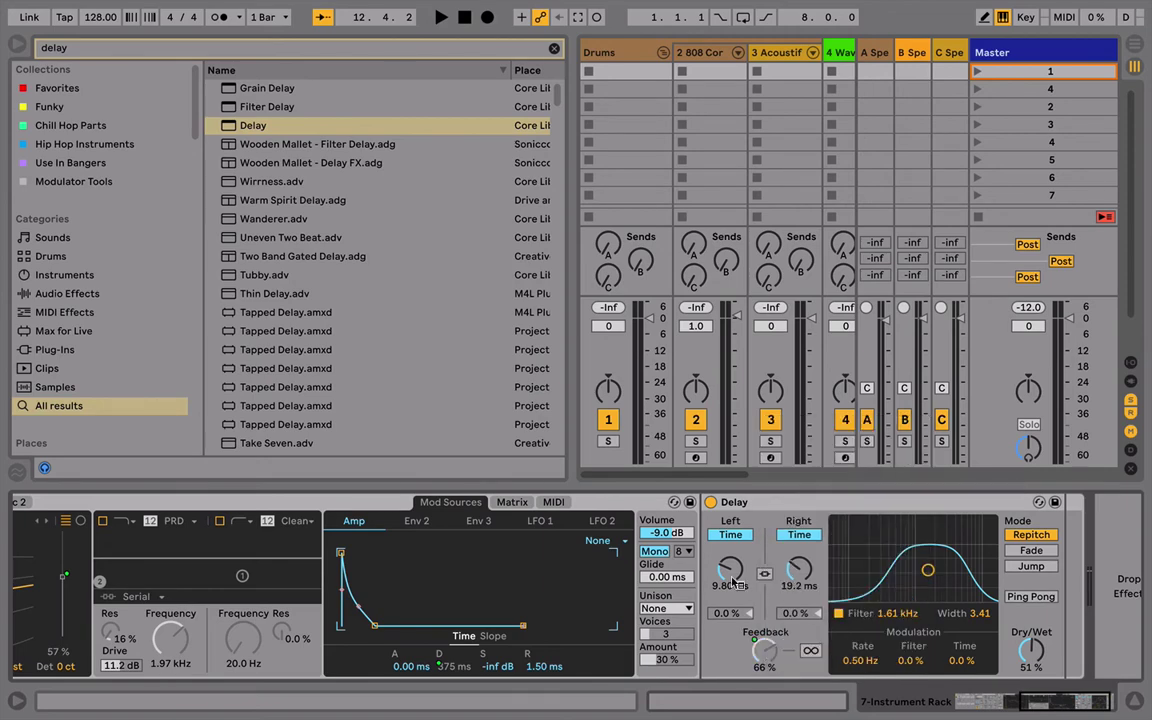
{"action": "right_click", "coordinate": [741, 574]}
{"action": "left_click", "coordinate": [816, 539]}
{"action": "right_click", "coordinate": [805, 572]}
{"action": "left_click", "coordinate": [855, 533]}
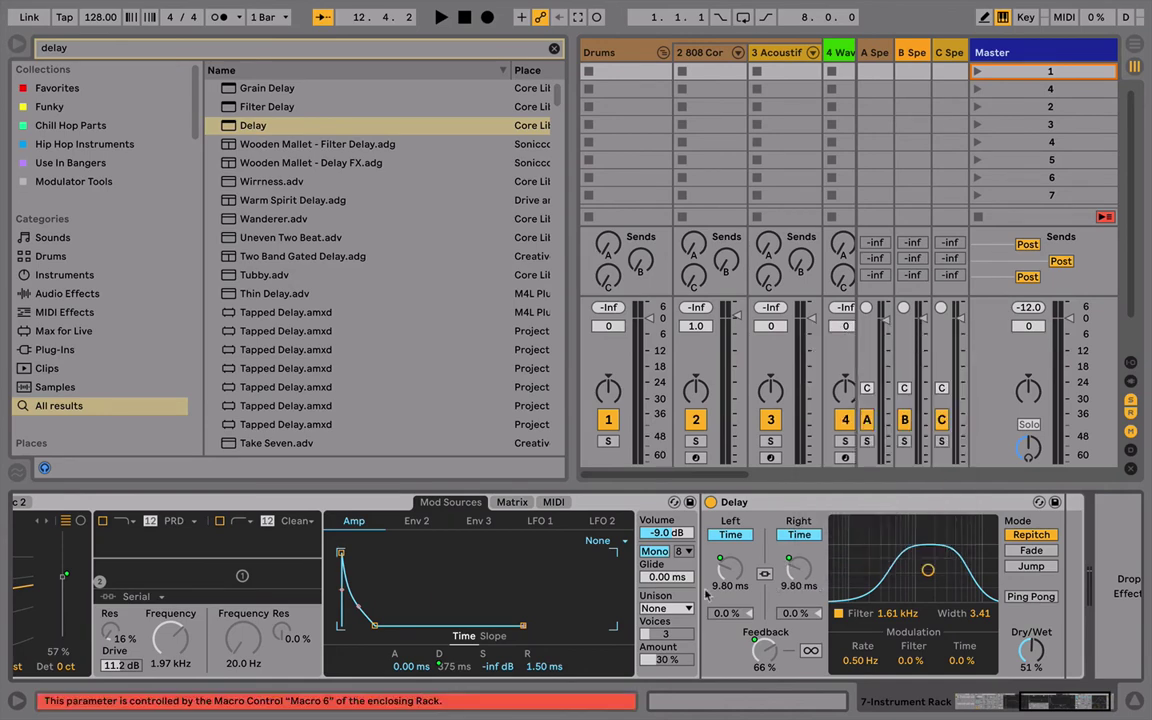
Turn on the rack's macro mapping mode and colour Macro 6 salmon orange.
{"action": "scroll", "coordinate": [115, 617], "scroll_direction": "left", "scroll_amount": 5}
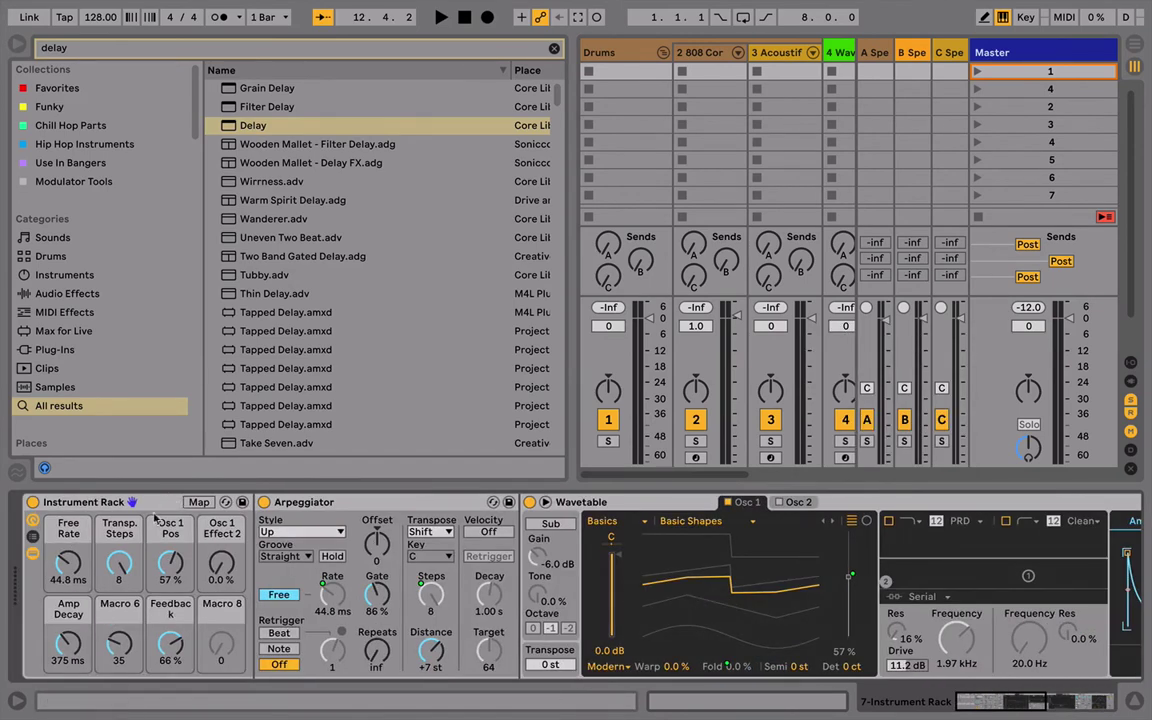
{"action": "left_click", "coordinate": [198, 501]}
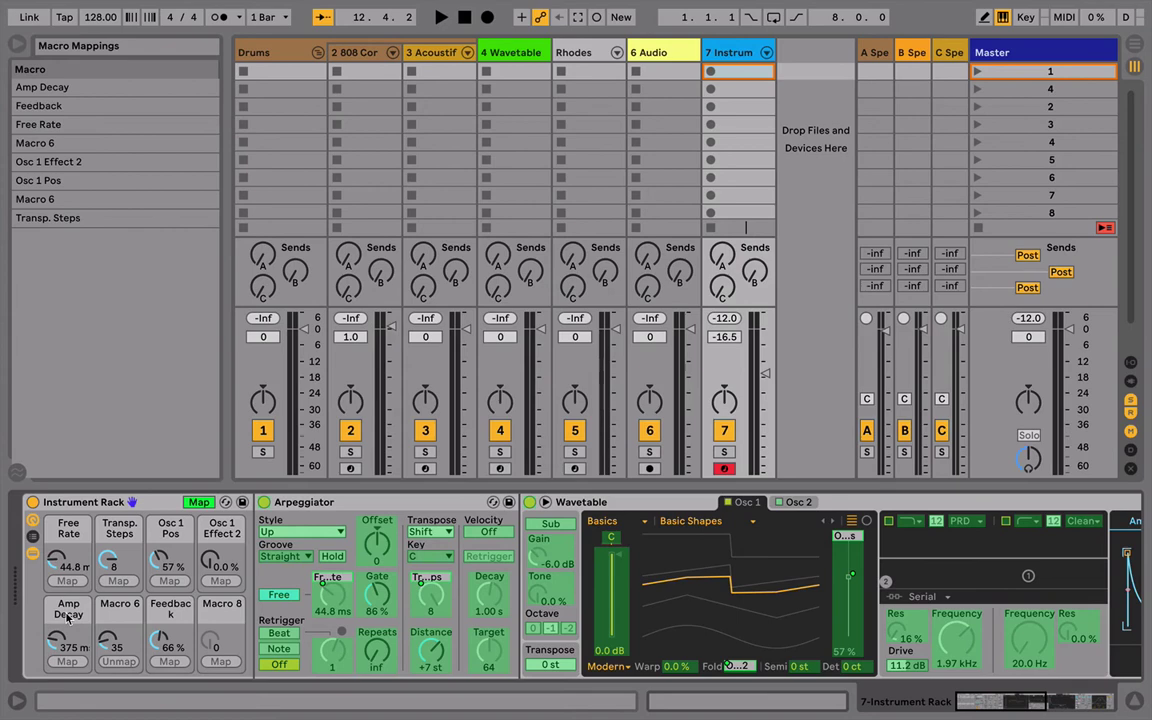
{"action": "right_click", "coordinate": [110, 558]}
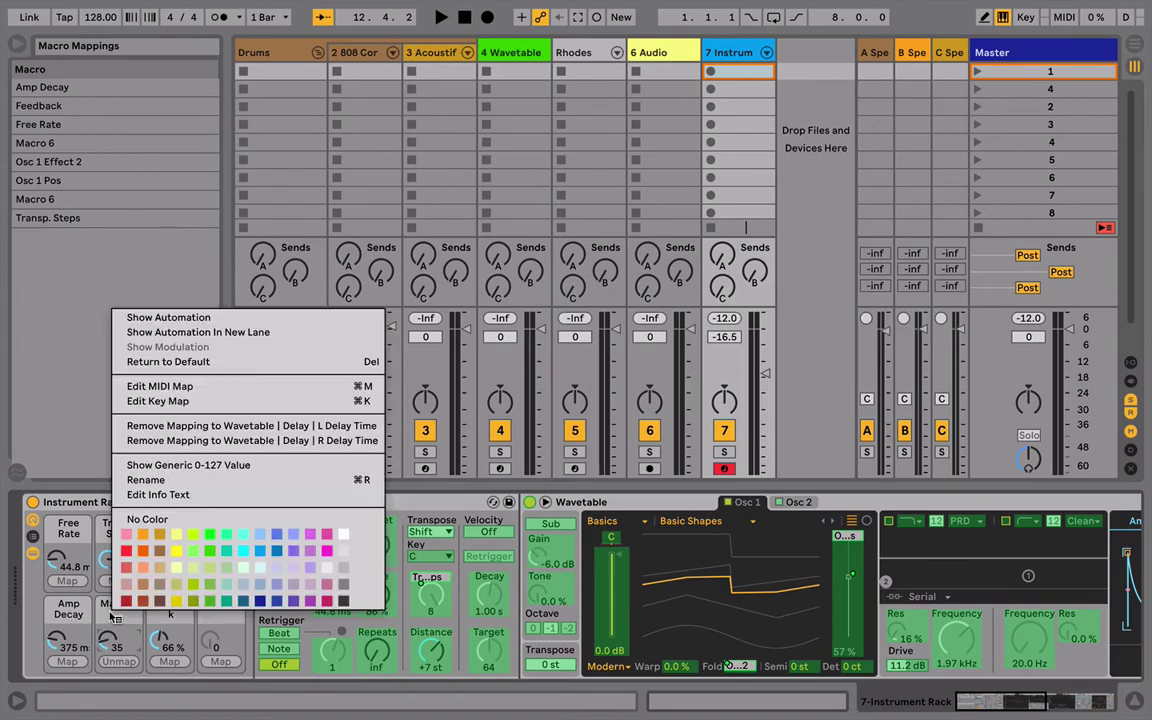
{"action": "left_click", "coordinate": [145, 569]}
Limit Macro 6's mapping ranges: maximum 31.0 ms for L Delay Time, and 2.42 ms to 46.5 ms for R Delay Time.
{"action": "left_click_drag", "start_coordinate": [229, 287], "coordinate": [585, 257]}
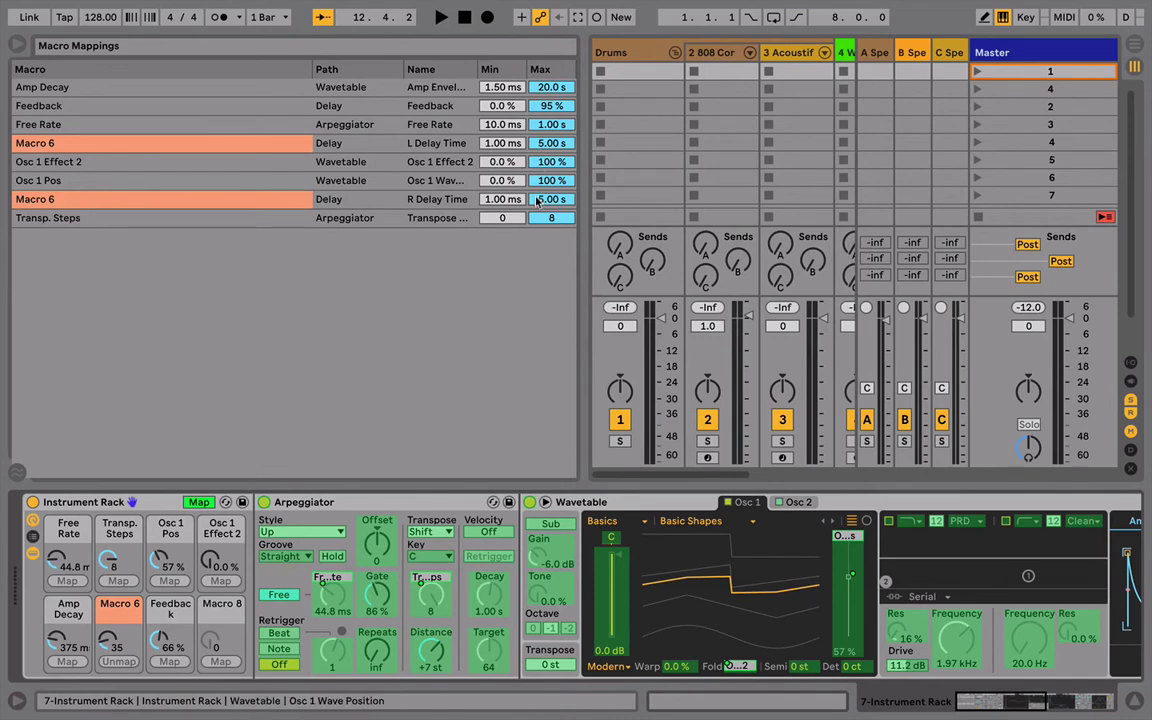
{"action": "left_click_drag", "start_coordinate": [513, 199], "coordinate": [538, 175]}
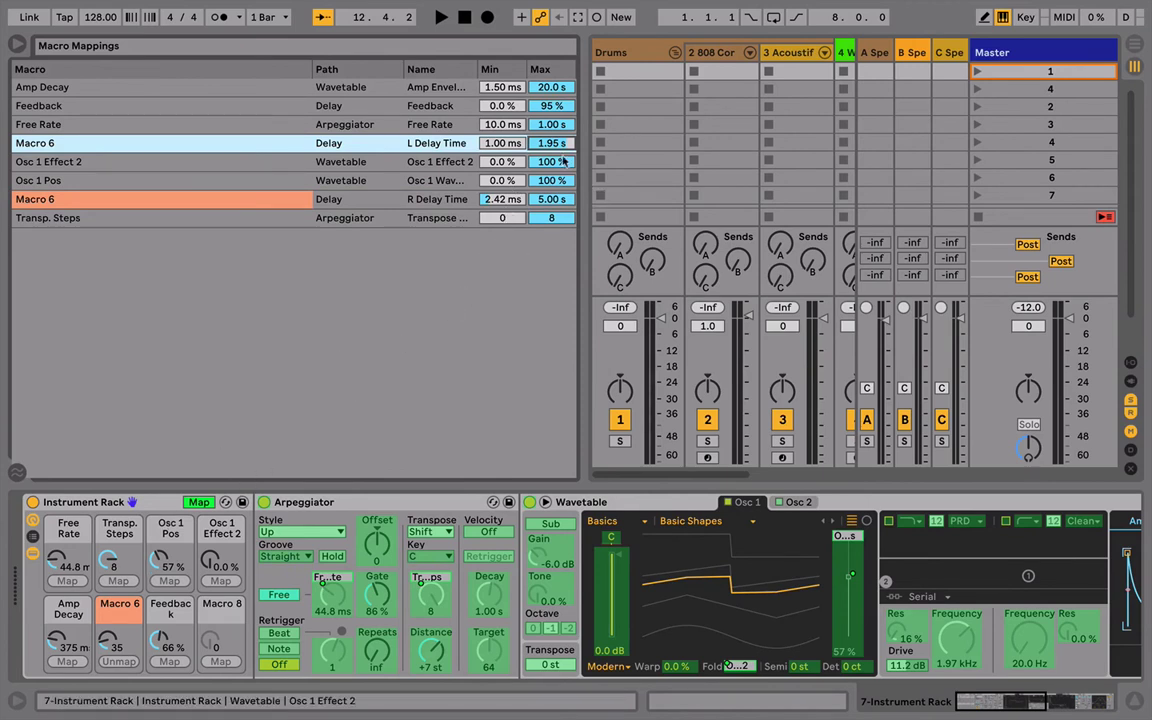
{"action": "left_click_drag", "start_coordinate": [551, 143], "coordinate": [551, 190]}
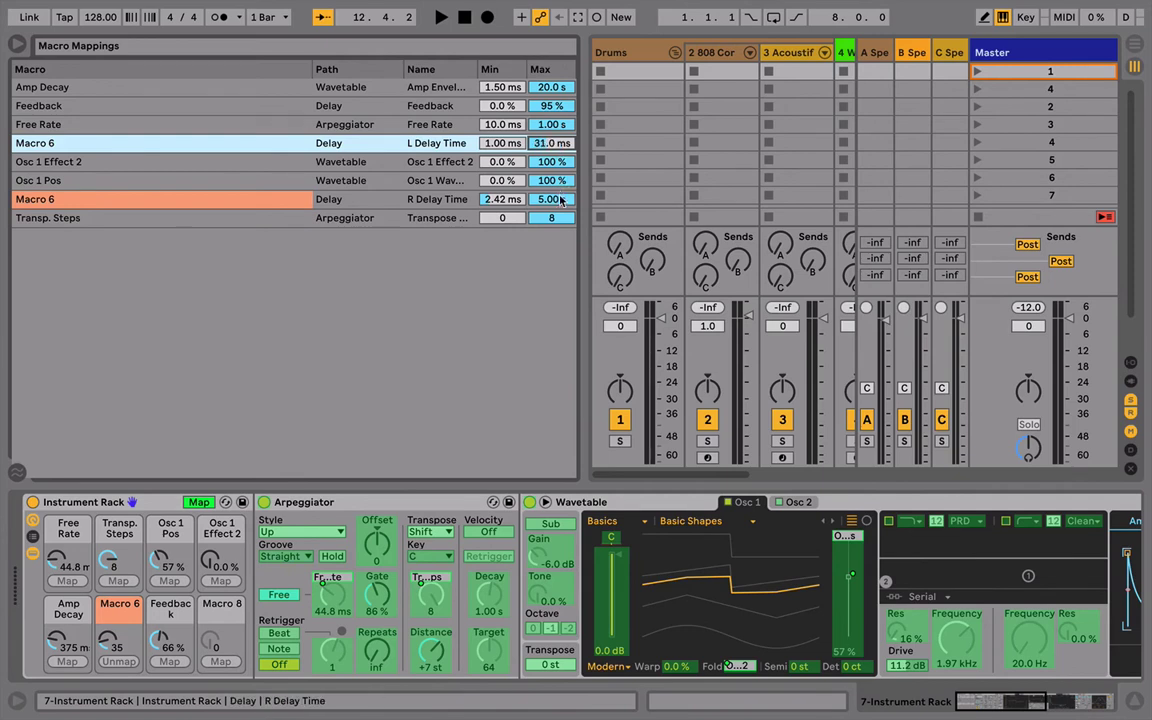
{"action": "left_click_drag", "start_coordinate": [558, 199], "coordinate": [558, 255]}
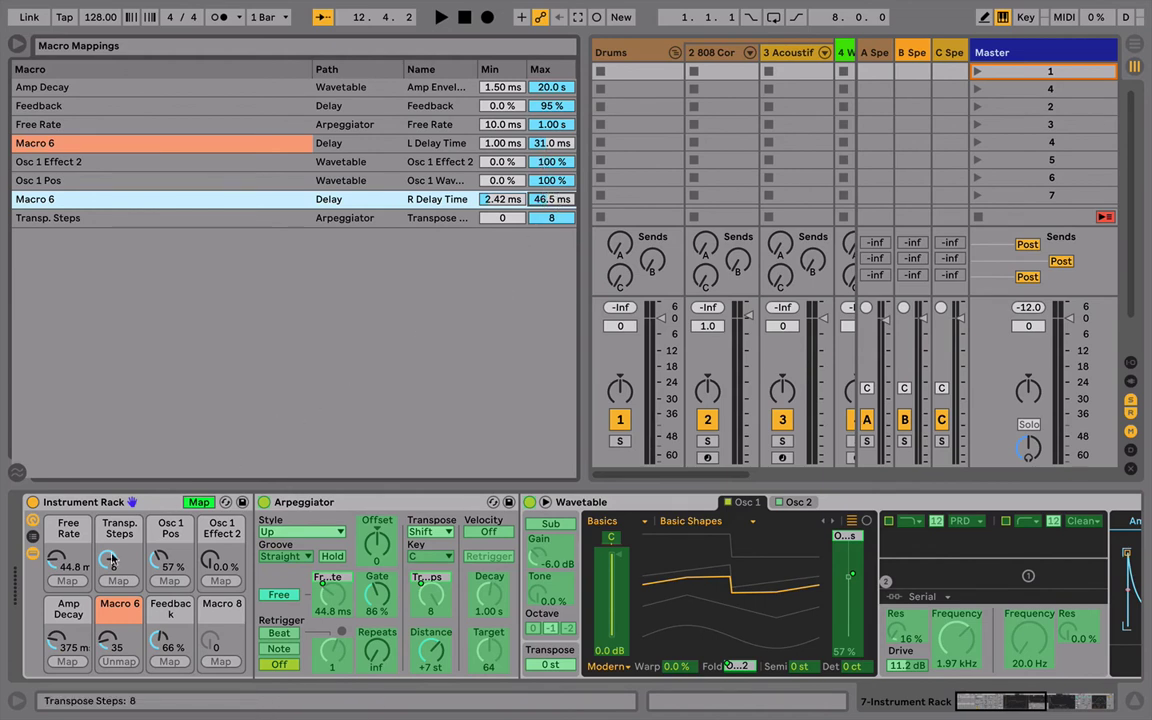
Set the rack macros to Free Rate 16.6 ms, Amp Decay 608 ms, Macro 6 at 55 and Feedback 74 %, keeping Transp. Steps at 8.
{"action": "left_click_drag", "start_coordinate": [108, 648], "coordinate": [108, 635]}
{"action": "left_click_drag", "start_coordinate": [59, 562], "coordinate": [59, 599]}
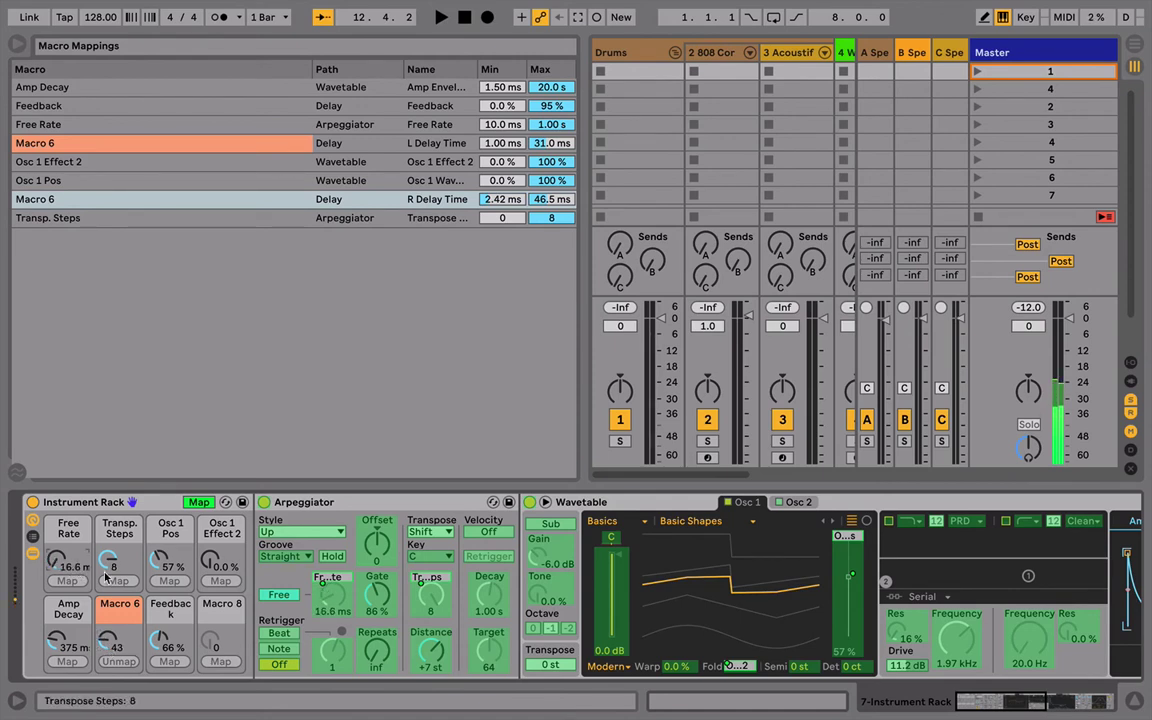
{"action": "left_click_drag", "start_coordinate": [108, 643], "coordinate": [108, 583]}
{"action": "left_click_drag", "start_coordinate": [108, 629], "coordinate": [157, 621]}
{"action": "mouse_move", "coordinate": [57, 640]}
{"action": "left_mouse_down"}
{"action": "mouse_move", "coordinate": [57, 580]}
{"action": "mouse_move", "coordinate": [57, 630]}
{"action": "left_mouse_up"}
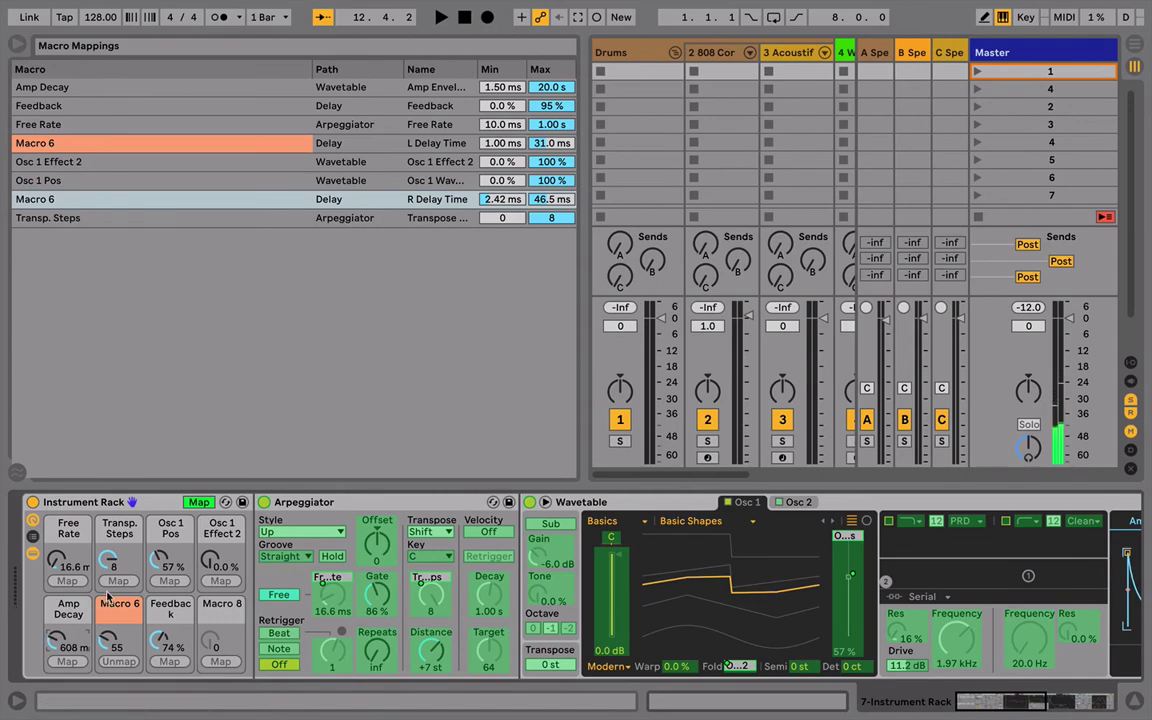
{"action": "left_click_drag", "start_coordinate": [107, 563], "coordinate": [107, 530]}
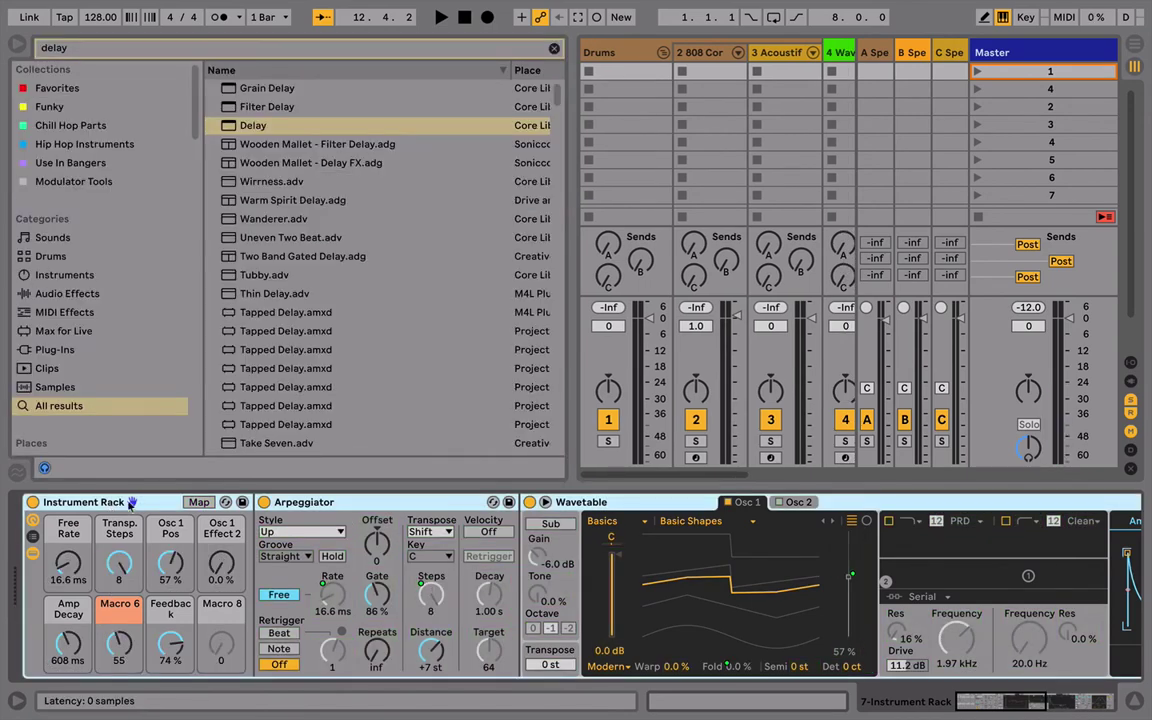
Rename the Instrument Rack as CoinCollecting.
{"action": "key", "text": "ctrl+r"}
{"action": "type", "text": "Coin"}
{"action": "key", "text": "Return"}
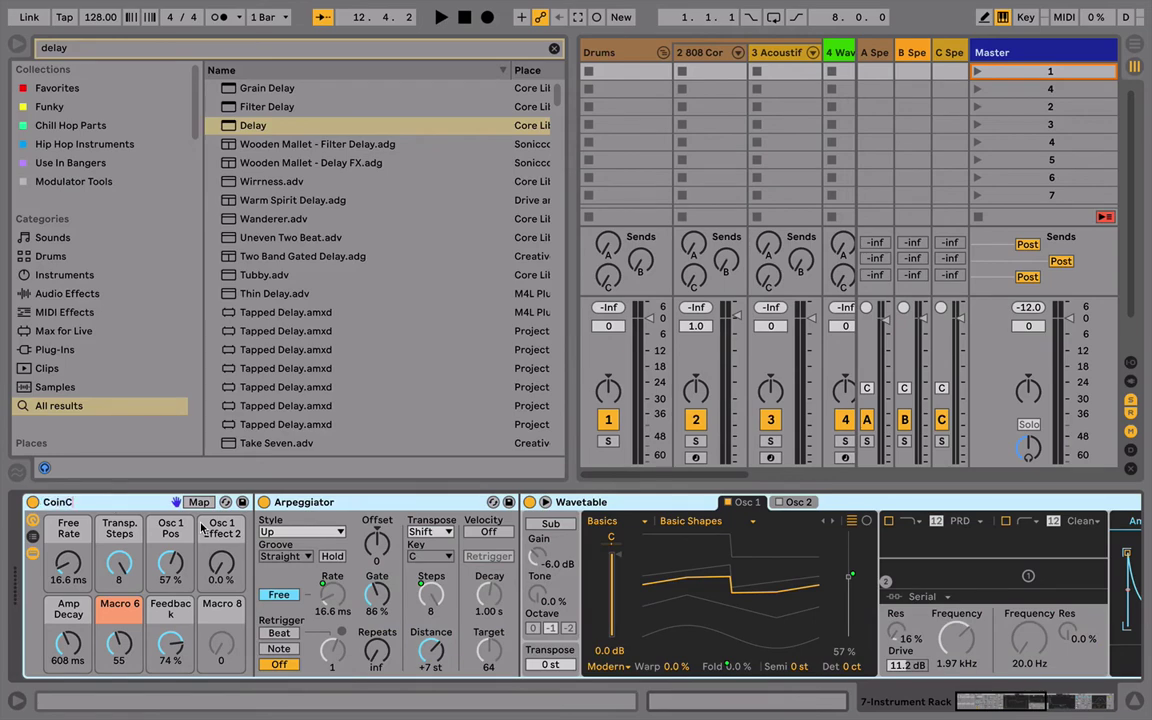
{"action": "key", "text": "Return"}
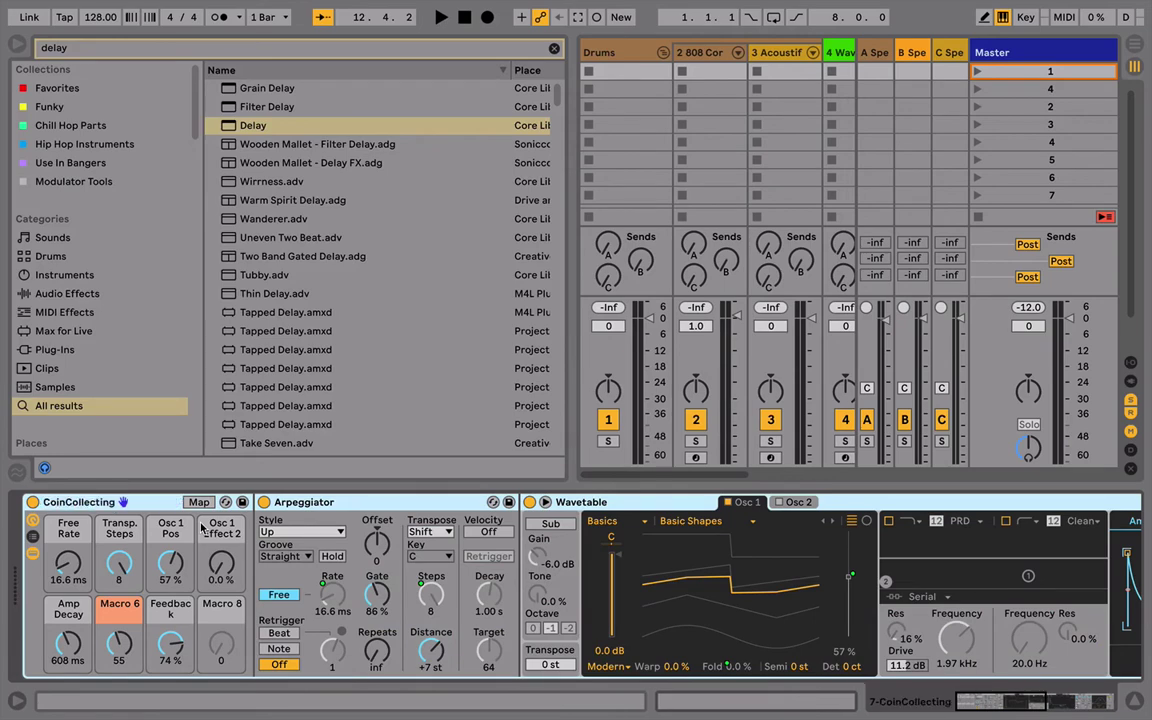
Save the CoinCollecting rack as a preset in the User Library's Instrument Rack folder.
{"action": "scroll", "coordinate": [424, 553], "scroll_direction": "right", "scroll_amount": 10}
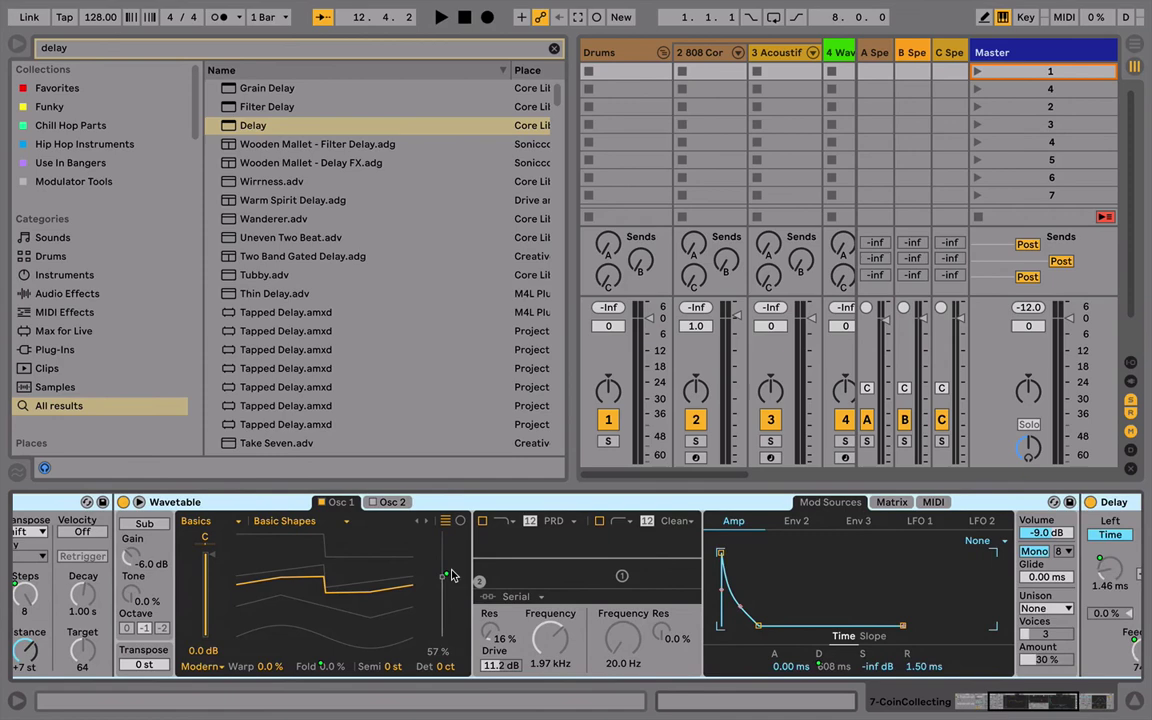
{"action": "scroll", "coordinate": [450, 576], "scroll_direction": "left", "scroll_amount": 10}
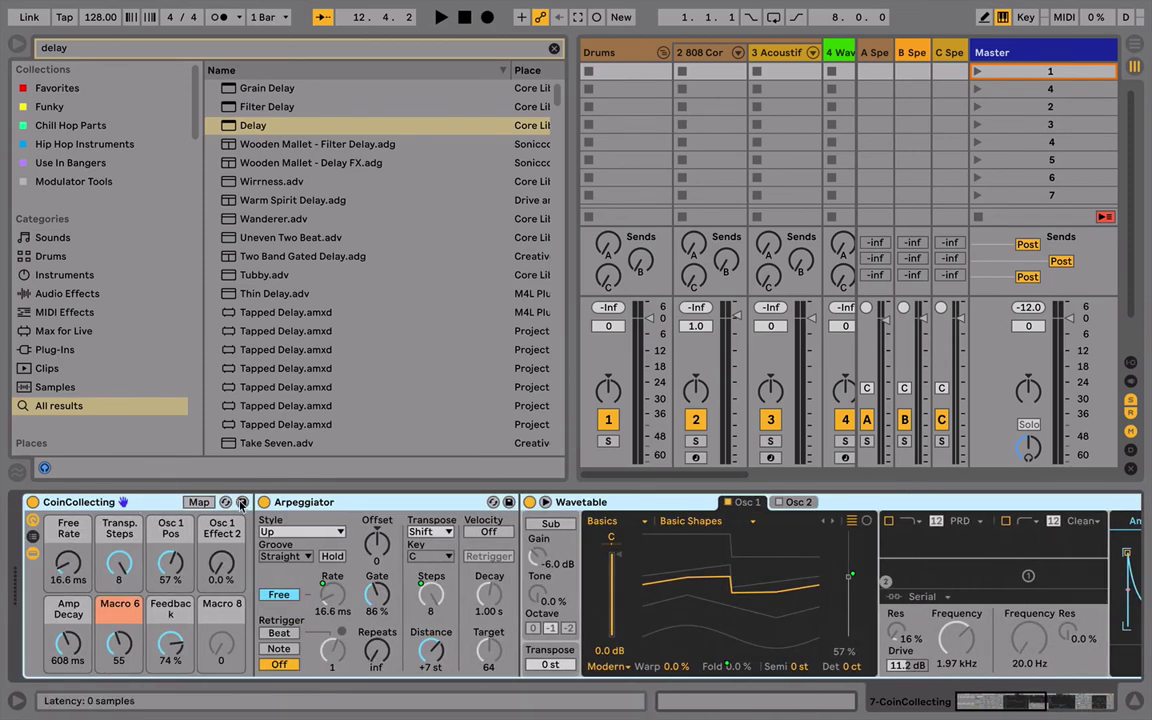
{"action": "left_click", "coordinate": [241, 503]}
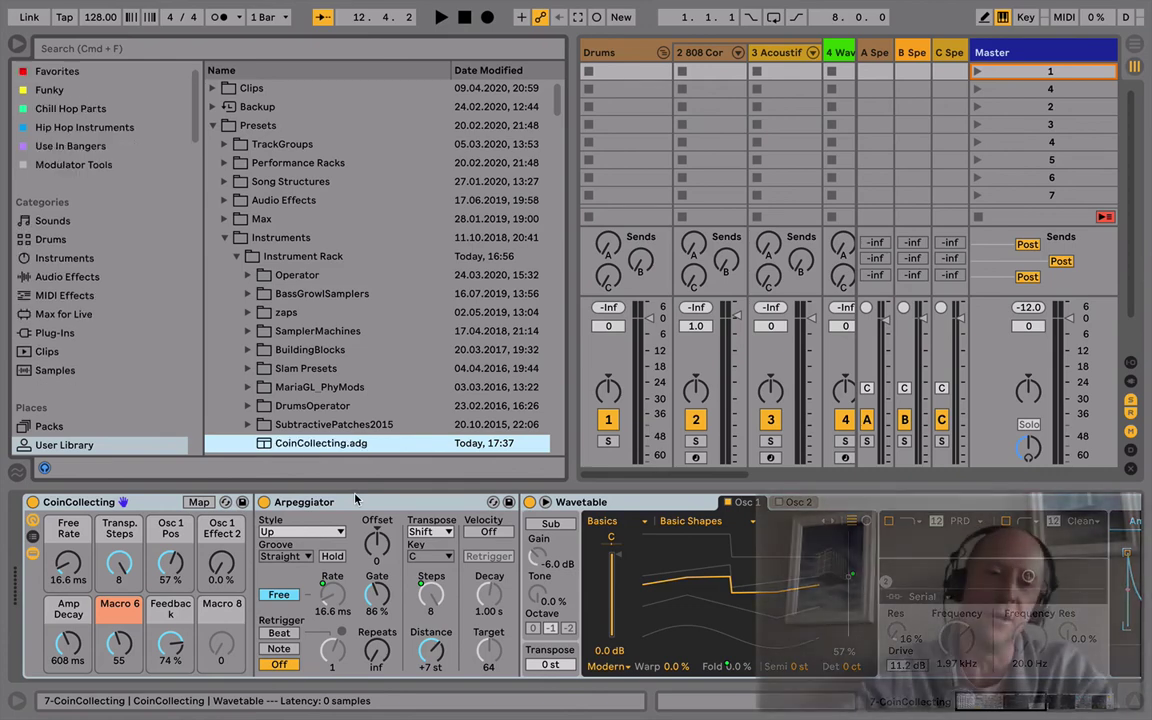
{"action": "scroll", "coordinate": [353, 385], "scroll_direction": "down", "scroll_amount": 5}
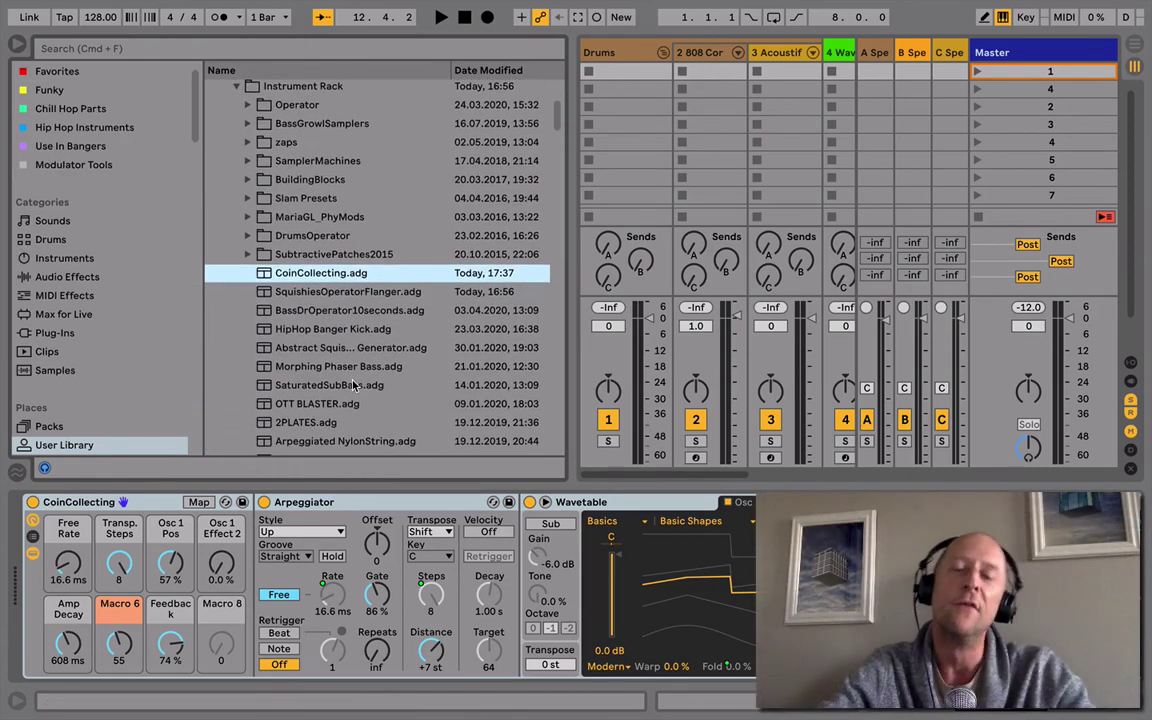